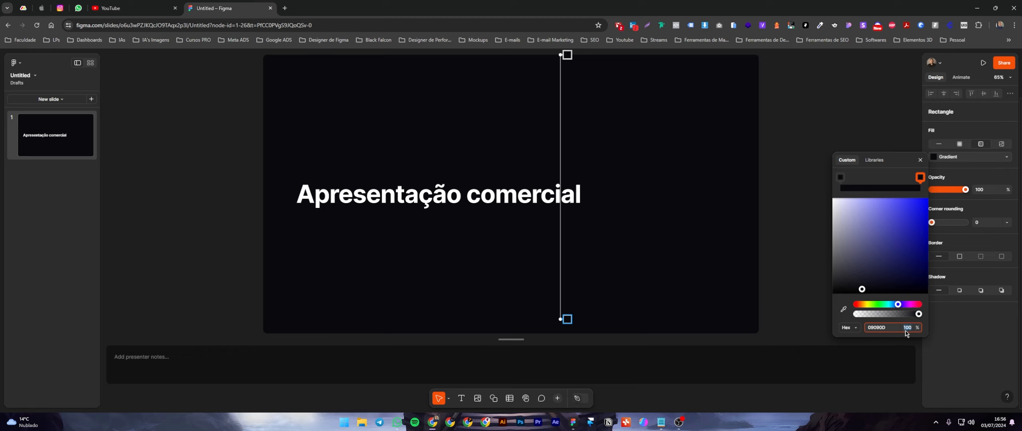
Set the opacity of the end stop in the rectangle's gradient fill to 0%.
{"action": "type", "text": "0"}
{"action": "key", "text": "Return"}
{"action": "key", "text": "Escape"}
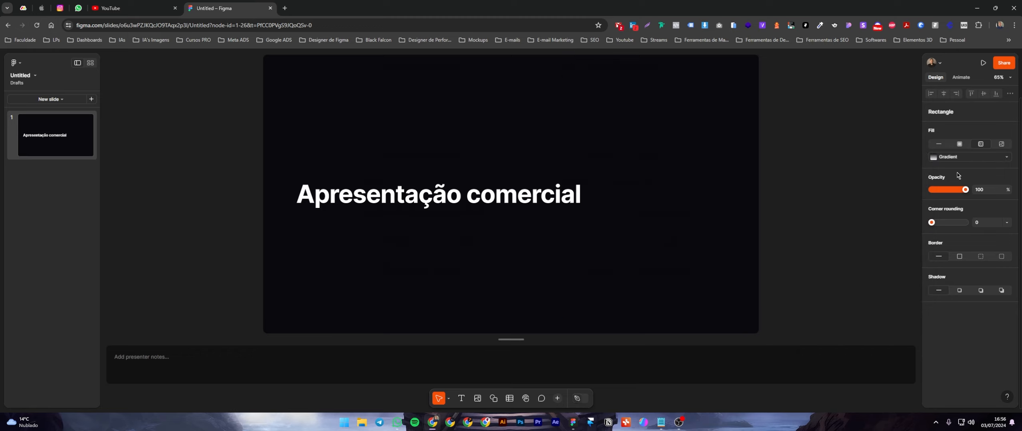
Try the media fill on the rectangle, then undo the fill changes back to the original astronaut image.
{"action": "left_click", "coordinate": [1001, 145]}
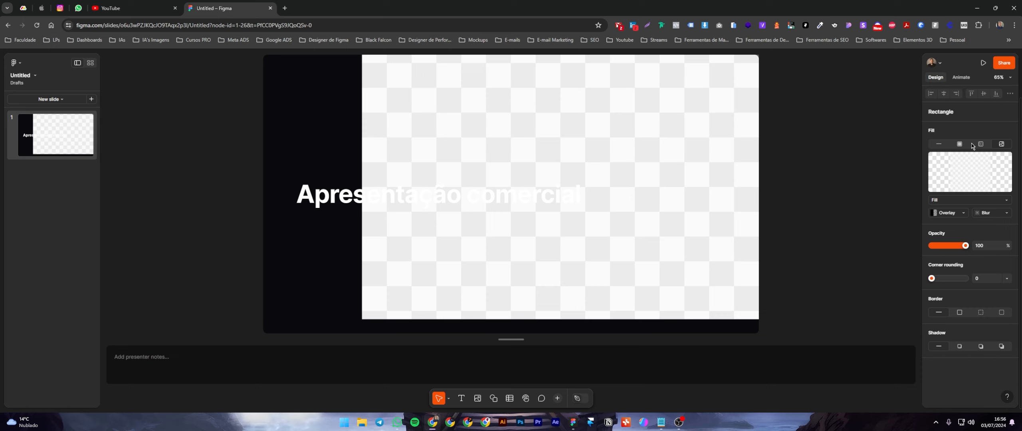
{"action": "key", "text": "ctrl+z"}
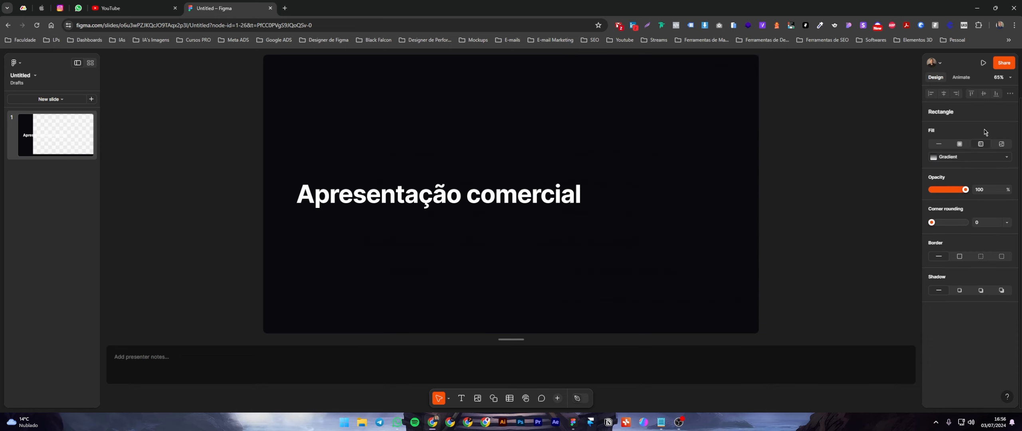
{"action": "key", "text": "ctrl+z"}
{"action": "key", "text": "ctrl+z"}
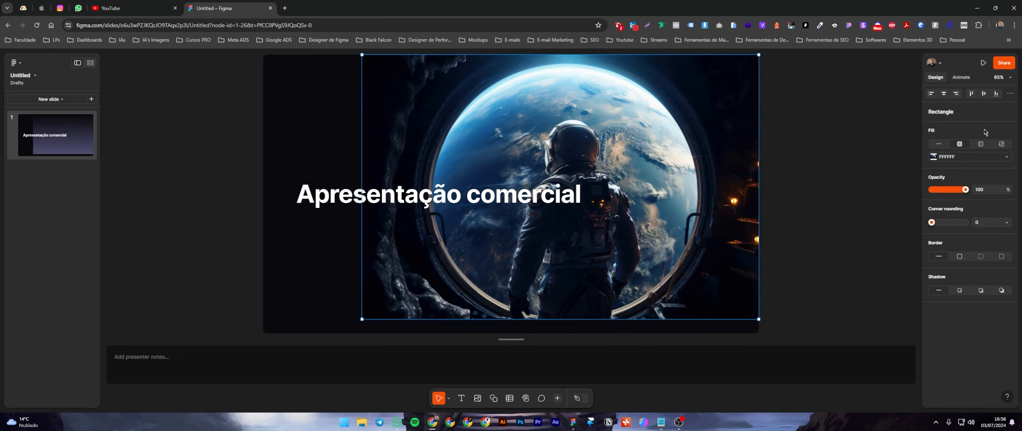
Try a strong layer blur on the astronaut image.
{"action": "left_click", "coordinate": [994, 216]}
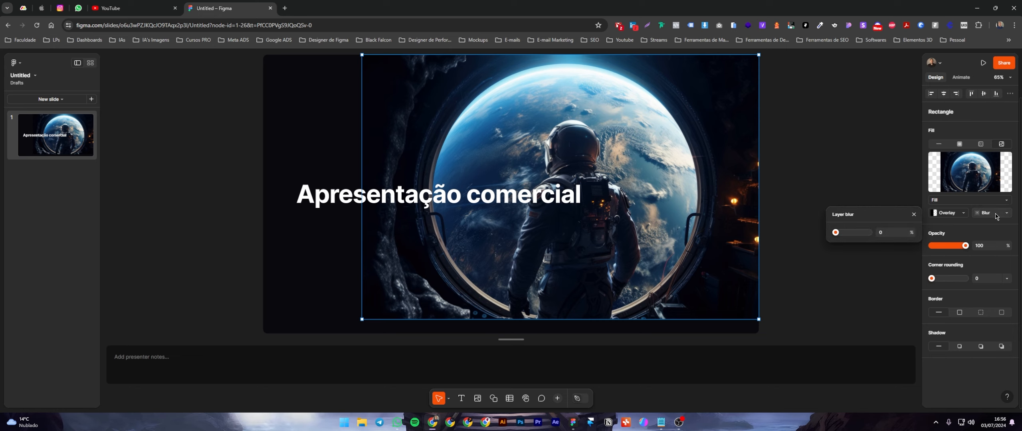
{"action": "left_click_drag", "start_coordinate": [837, 233], "coordinate": [907, 240]}
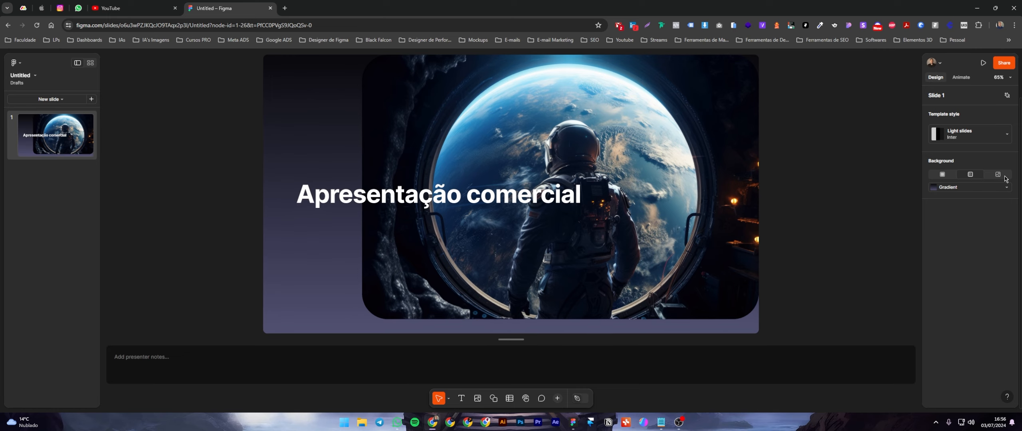
Sample a dark colour from the astronaut image for the slide background's gradient and switch the background to a solid 03030D fill.
{"action": "left_click", "coordinate": [933, 188]}
{"action": "left_click", "coordinate": [843, 339]}
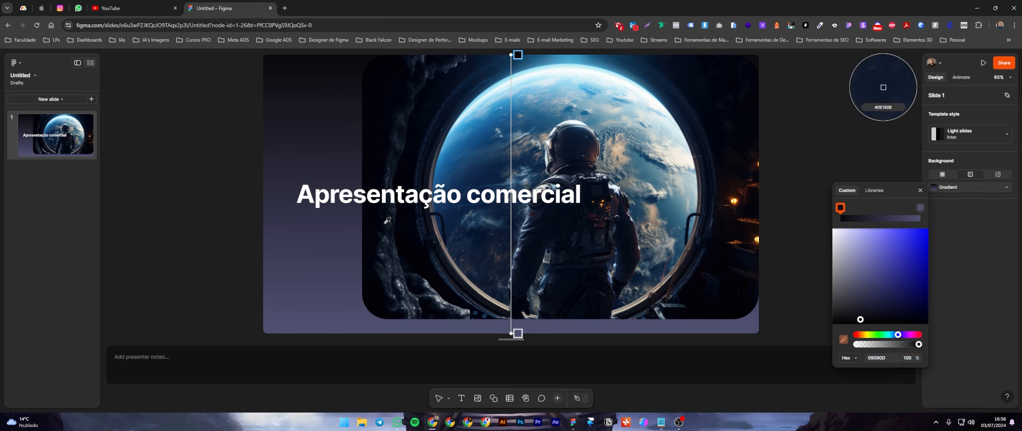
{"action": "left_click", "coordinate": [407, 185]}
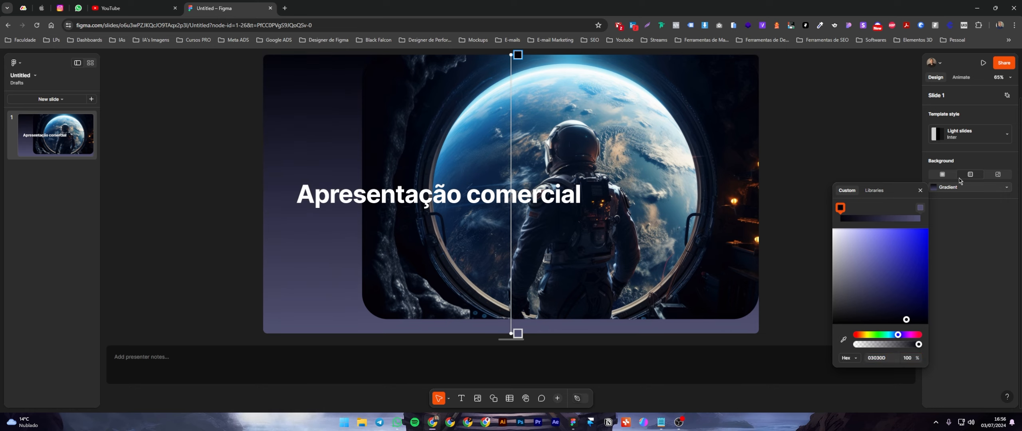
{"action": "left_click", "coordinate": [942, 174]}
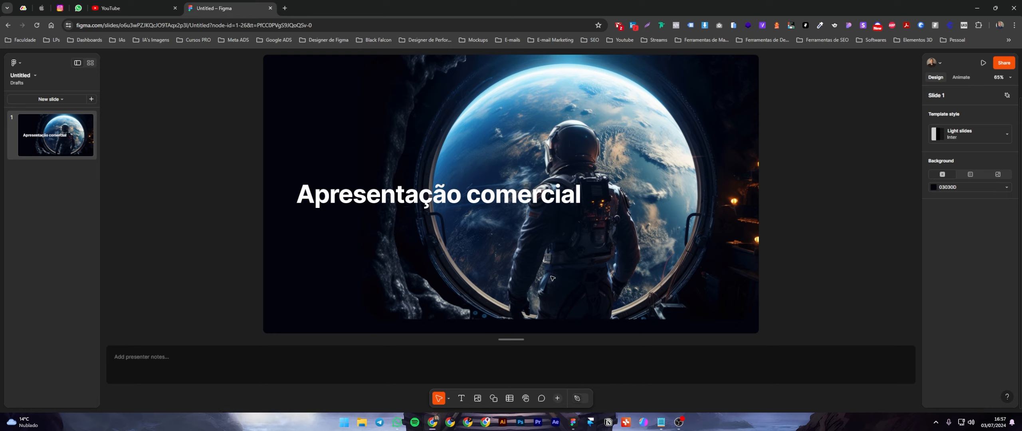
Stretch the astronaut image downward until its lower edge meets the bottom edge of the slide.
{"action": "left_click", "coordinate": [719, 240]}
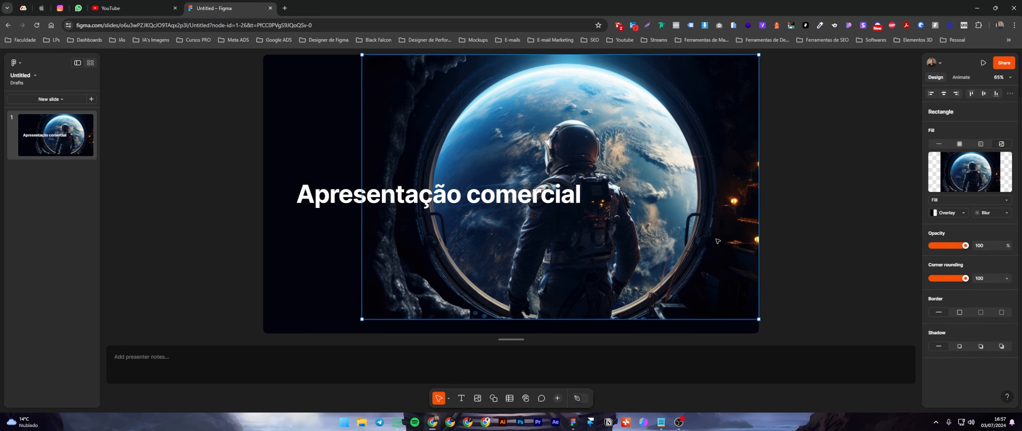
{"action": "left_click_drag", "start_coordinate": [705, 319], "coordinate": [713, 338]}
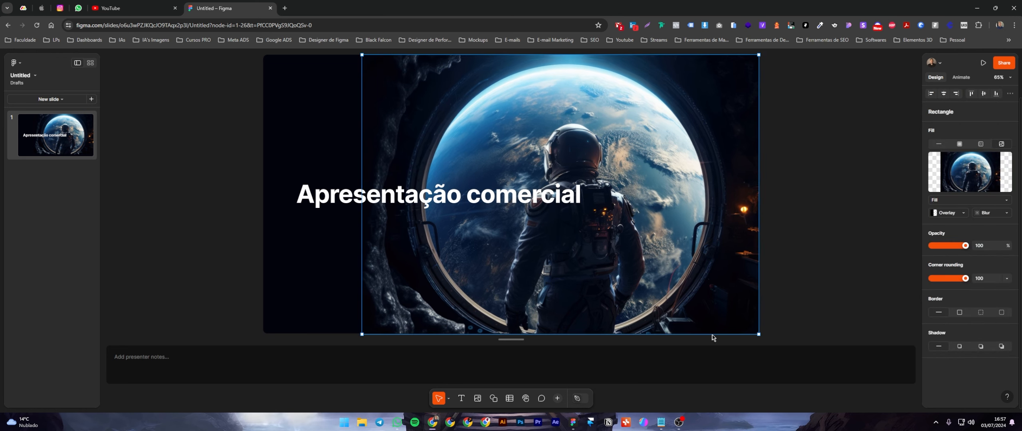
{"action": "left_click", "coordinate": [814, 252]}
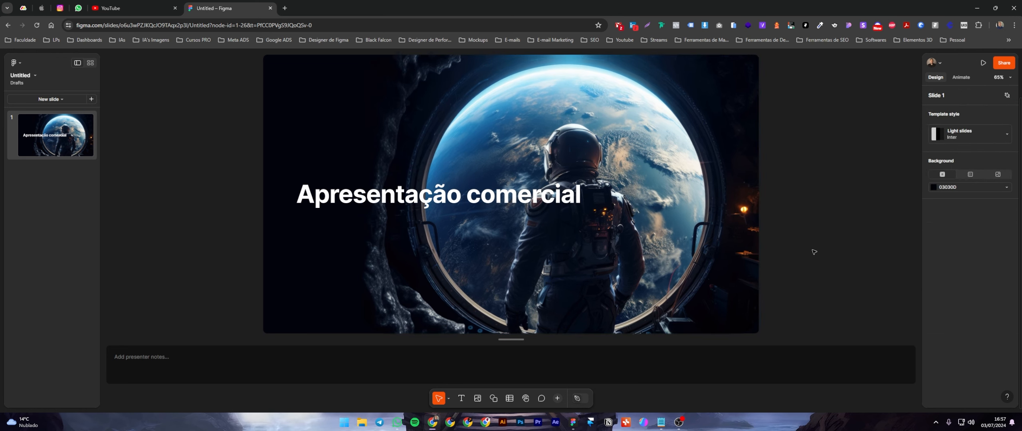
{"action": "left_click", "coordinate": [994, 187]}
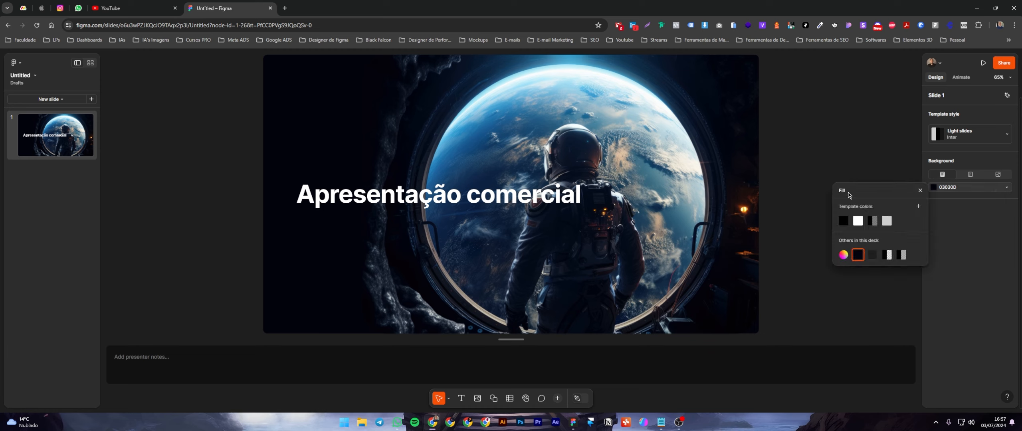
{"action": "left_click", "coordinate": [918, 207]}
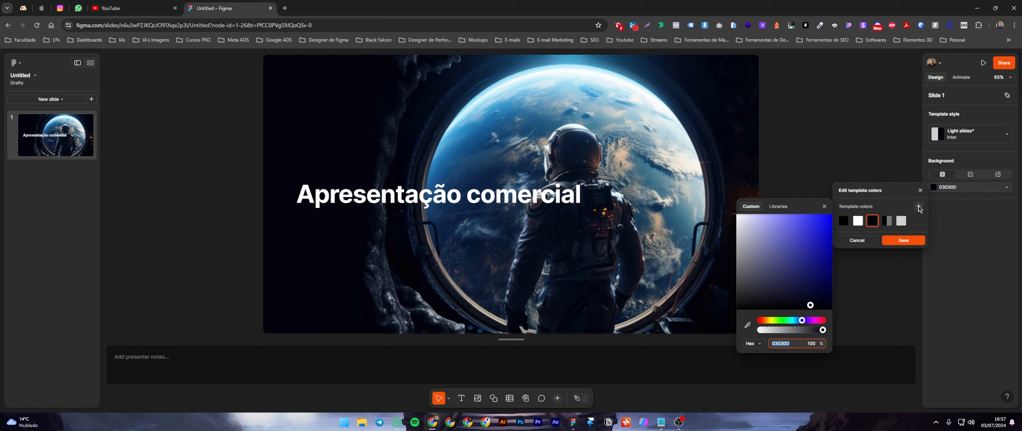
{"action": "left_click", "coordinate": [857, 240]}
{"action": "left_click", "coordinate": [844, 258]}
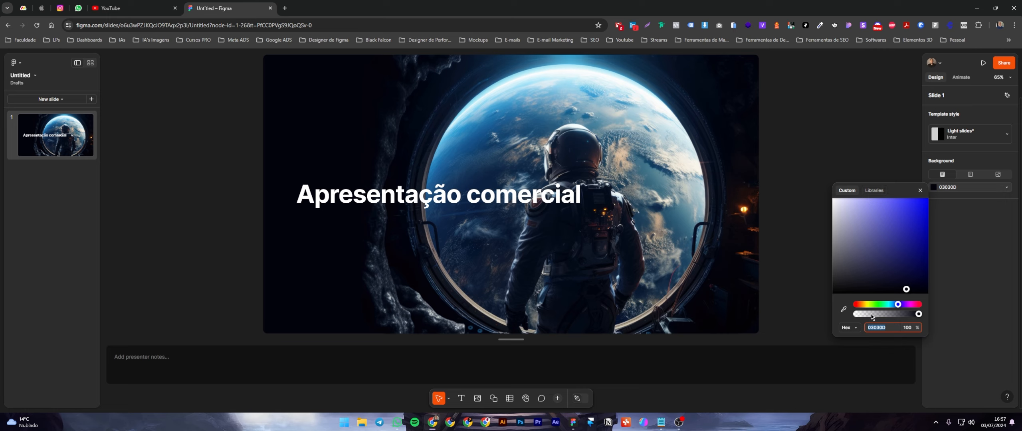
{"action": "left_click", "coordinate": [854, 328]}
{"action": "left_click", "coordinate": [856, 330]}
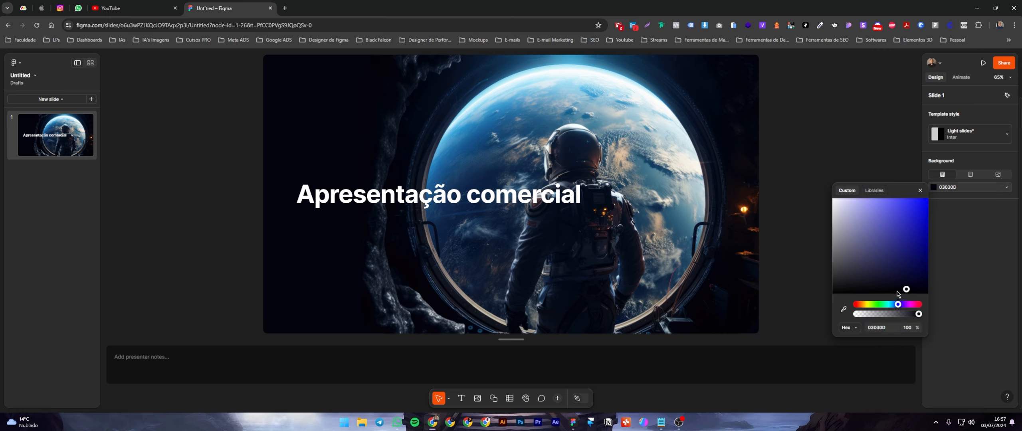
{"action": "left_click", "coordinate": [920, 191]}
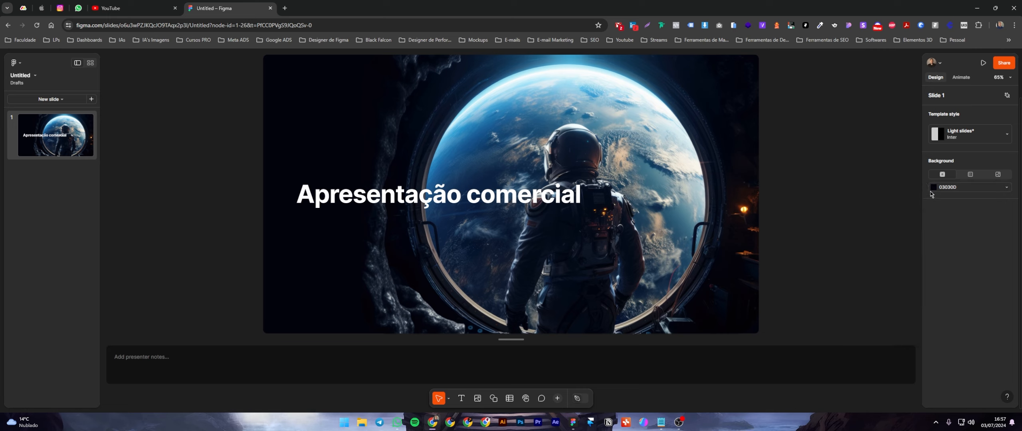
Try the media background, then give the slide a gradient background running horizontally from its left edge to its right edge.
{"action": "left_click", "coordinate": [933, 189]}
{"action": "left_click", "coordinate": [970, 175]}
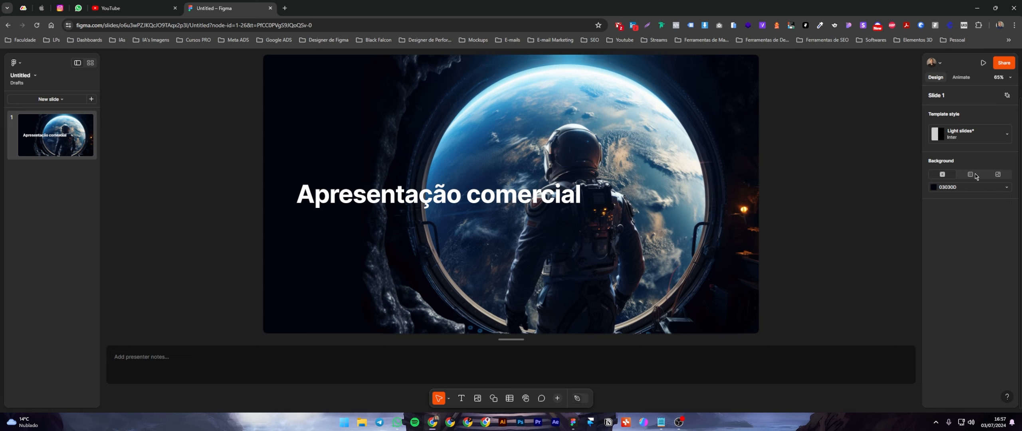
{"action": "left_click", "coordinate": [998, 175]}
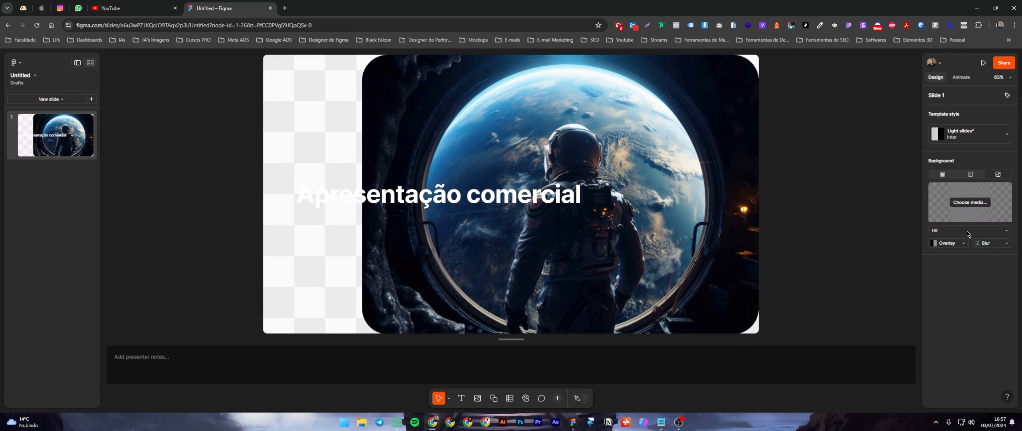
{"action": "left_click", "coordinate": [970, 174]}
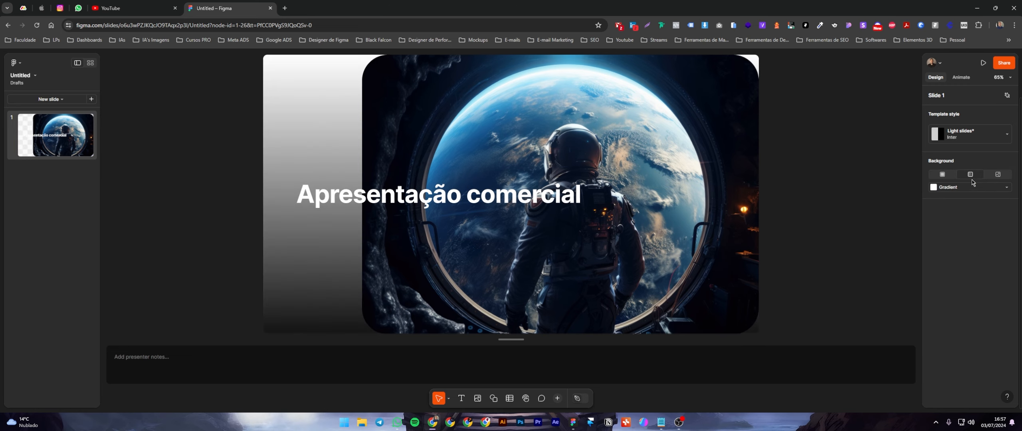
{"action": "left_click", "coordinate": [949, 190]}
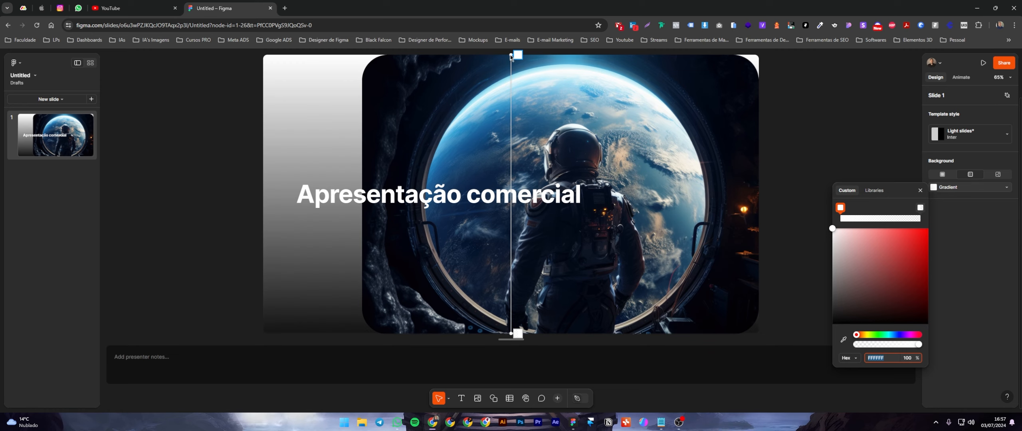
{"action": "left_click_drag", "start_coordinate": [511, 56], "coordinate": [266, 178]}
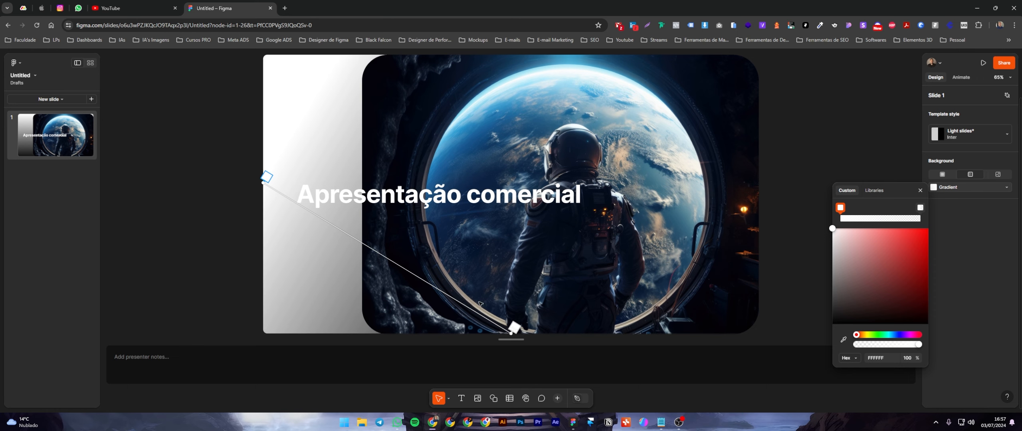
{"action": "left_click_drag", "start_coordinate": [512, 339], "coordinate": [790, 196]}
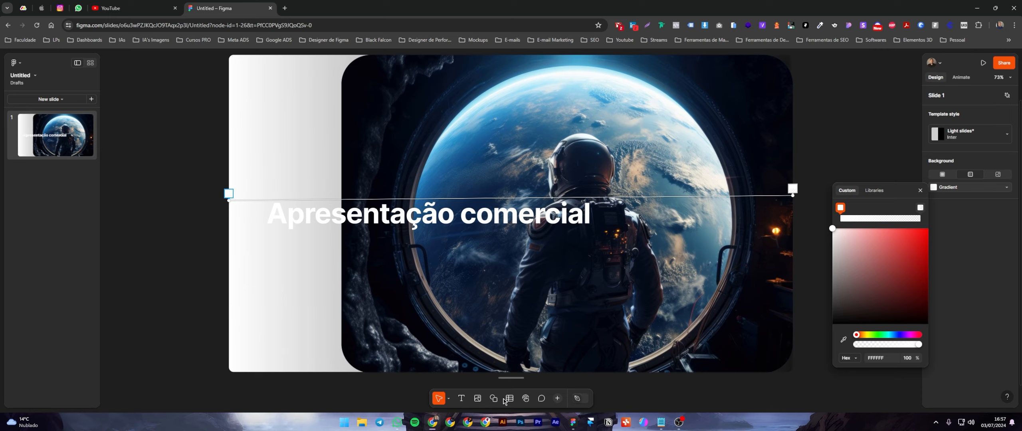
Enlarge the presenter notes area, add the note "Trocar imagem de fundo" and collapse the area again.
{"action": "left_click_drag", "start_coordinate": [519, 378], "coordinate": [538, 266]}
{"action": "left_click", "coordinate": [294, 313]}
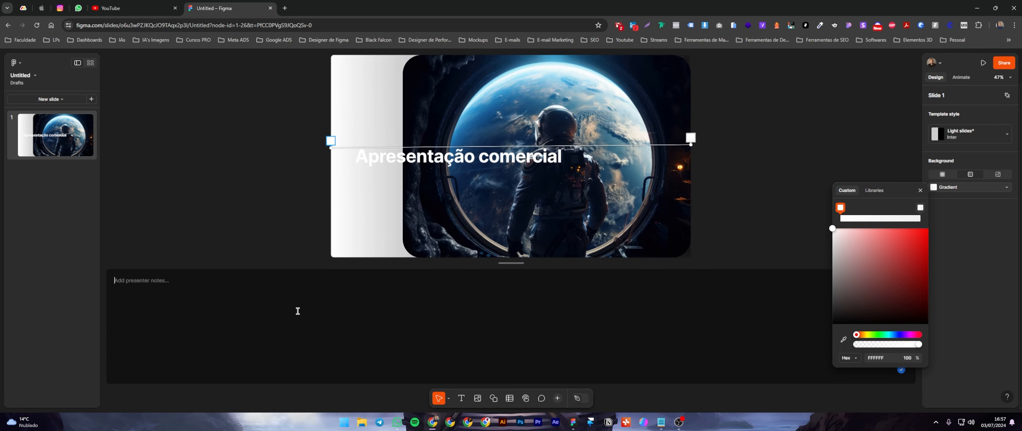
{"action": "type", "text": "Trocar imagem de fundo"}
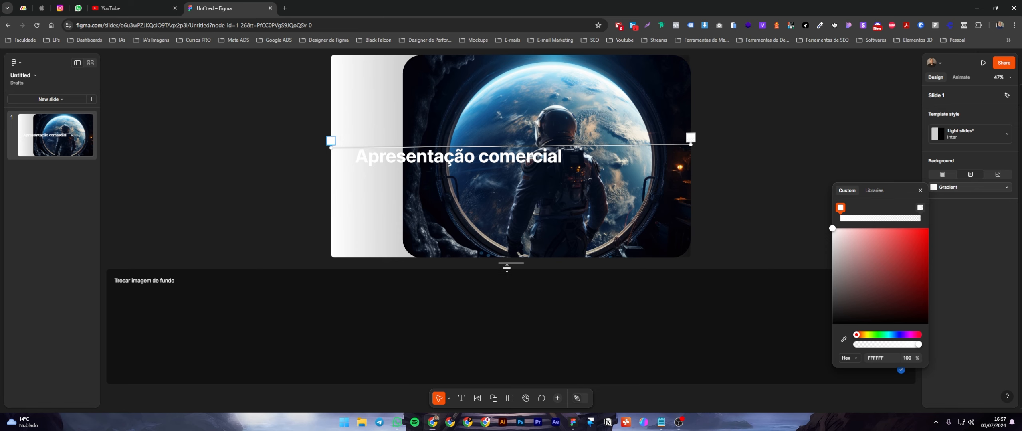
{"action": "left_click_drag", "start_coordinate": [511, 264], "coordinate": [513, 398]}
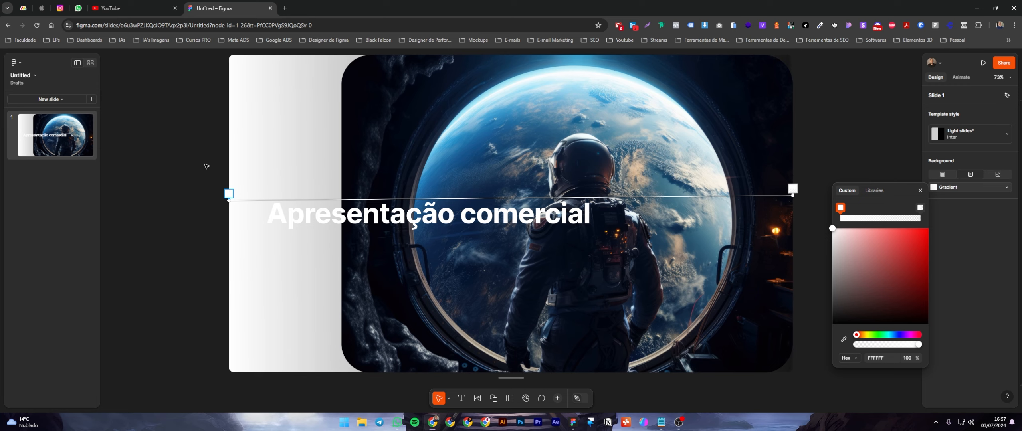
Recolour both stops of the background gradient with dark colours sampled from the edges of the astronaut image.
{"action": "left_click", "coordinate": [843, 339]}
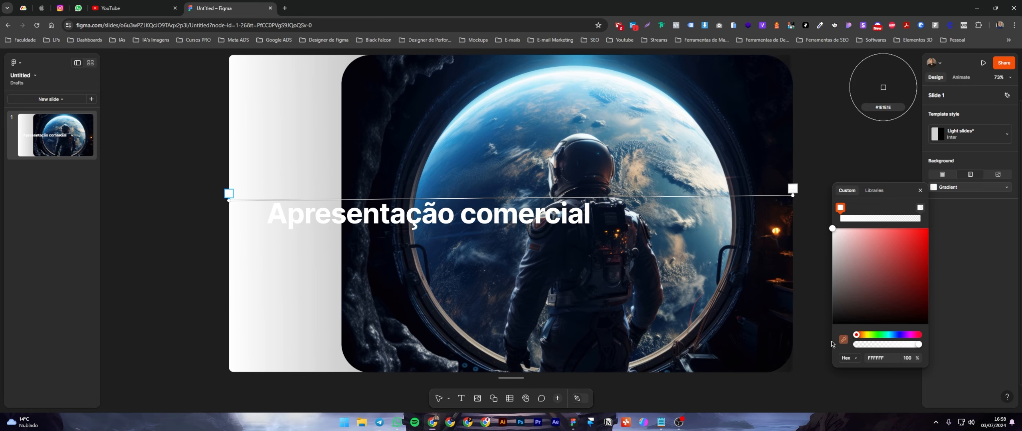
{"action": "left_click", "coordinate": [381, 274]}
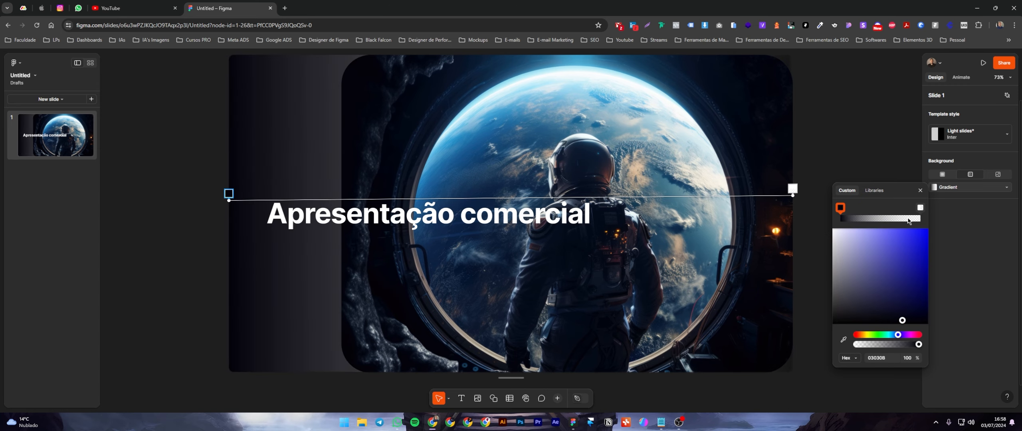
{"action": "left_click", "coordinate": [920, 208]}
{"action": "left_click", "coordinate": [843, 340]}
{"action": "left_click", "coordinate": [770, 296]}
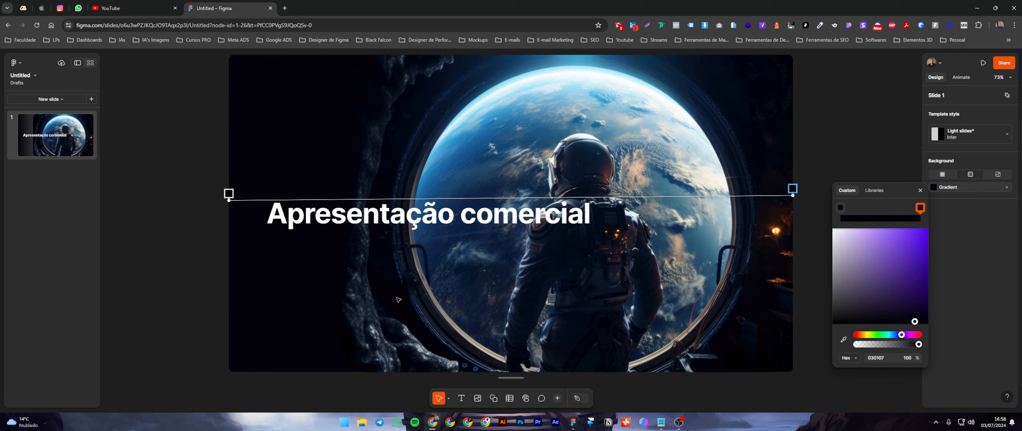
{"action": "left_click", "coordinate": [883, 133]}
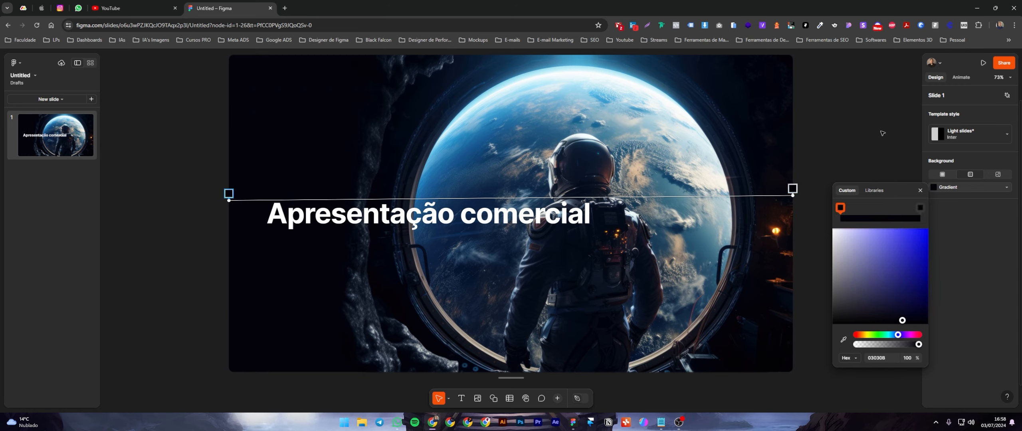
{"action": "left_click", "coordinate": [920, 191]}
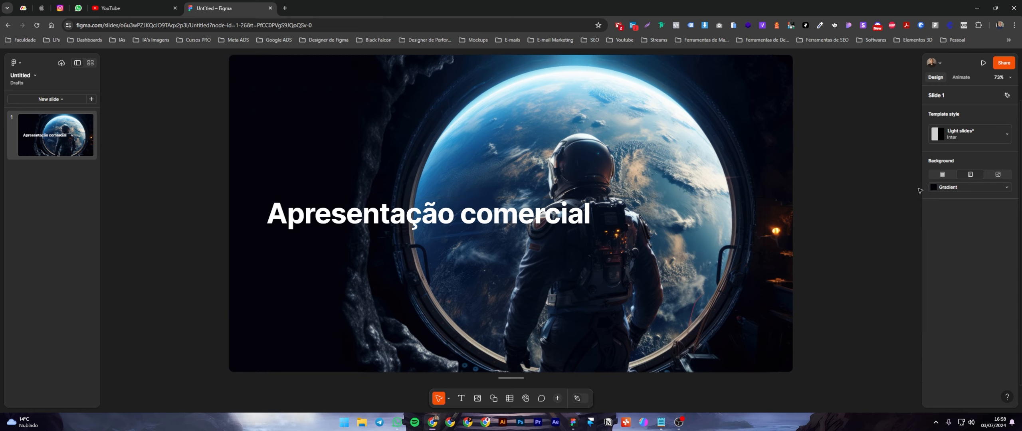
Move the title "Apresentação comercial" slightly up and narrow its text box so it wraps onto two lines.
{"action": "left_click_drag", "start_coordinate": [439, 215], "coordinate": [441, 188]}
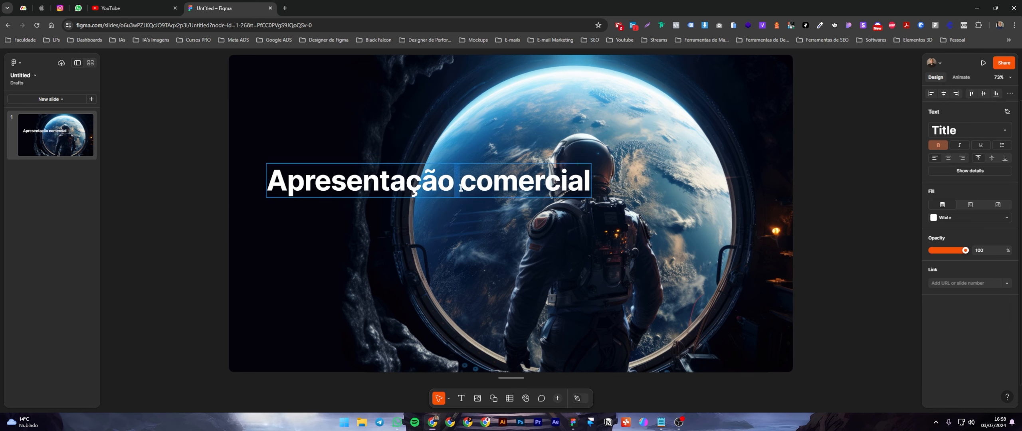
{"action": "left_click_drag", "start_coordinate": [592, 181], "coordinate": [458, 189]}
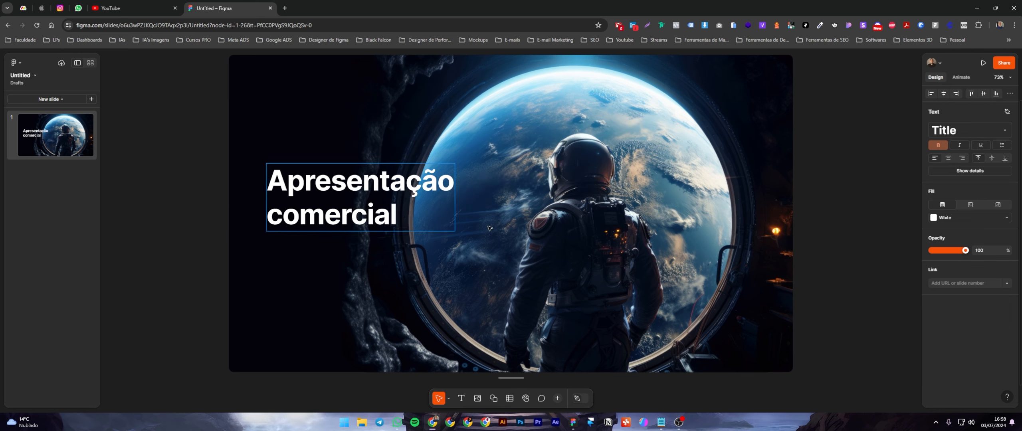
Wrap the two-line title in an auto layout frame and deselect it.
{"action": "key", "text": "shift+a"}
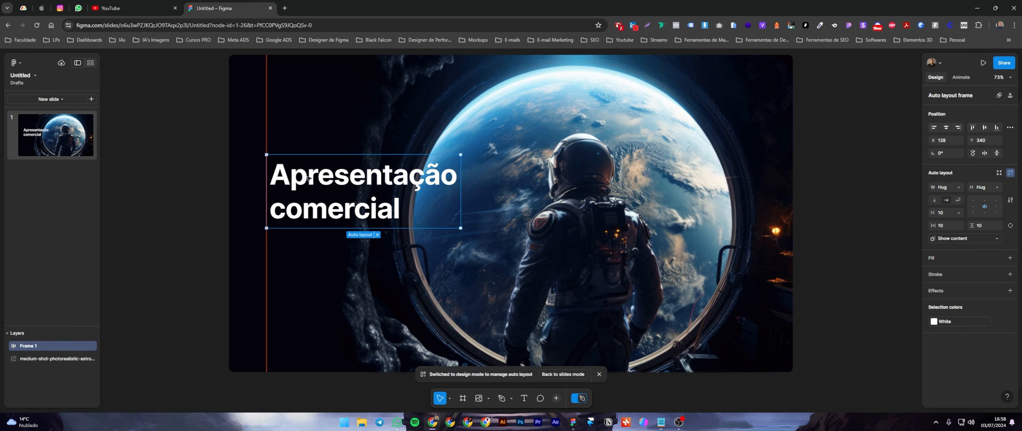
{"action": "key", "text": "Escape"}
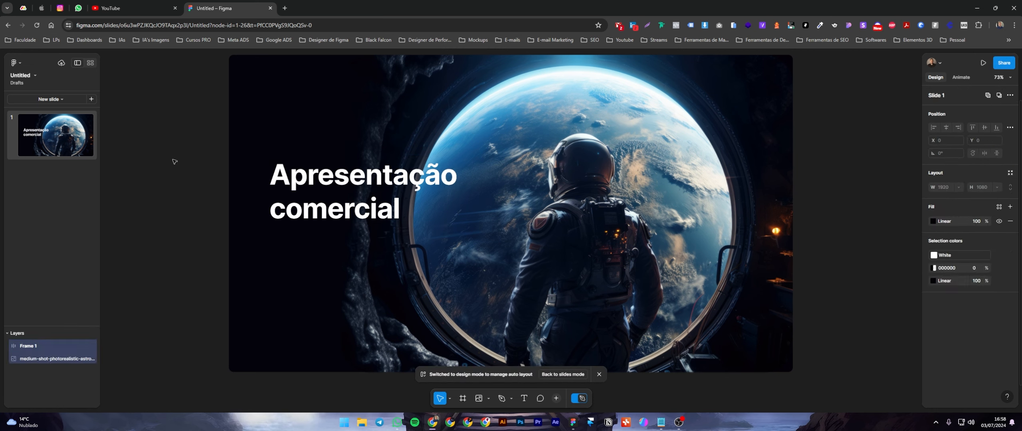
{"action": "right_click", "coordinate": [173, 162]}
{"action": "left_click", "coordinate": [174, 130]}
{"action": "key", "text": "r"}
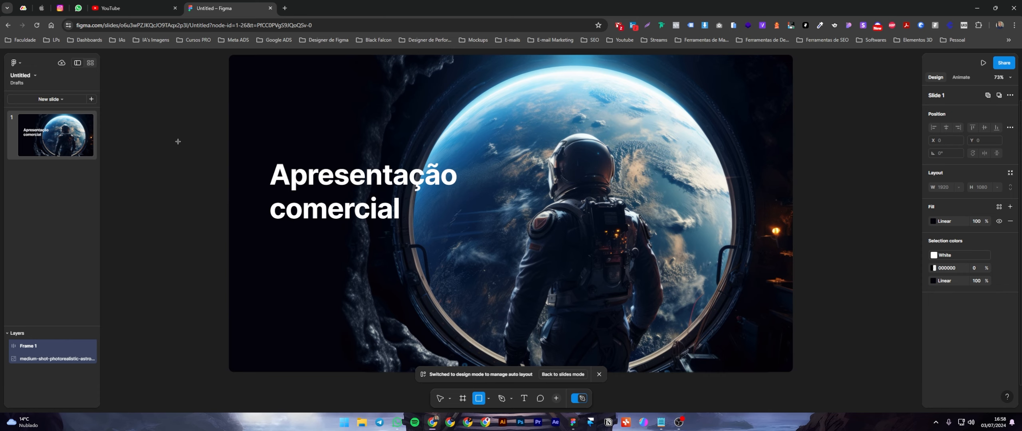
{"action": "left_click_drag", "start_coordinate": [196, 118], "coordinate": [291, 206]}
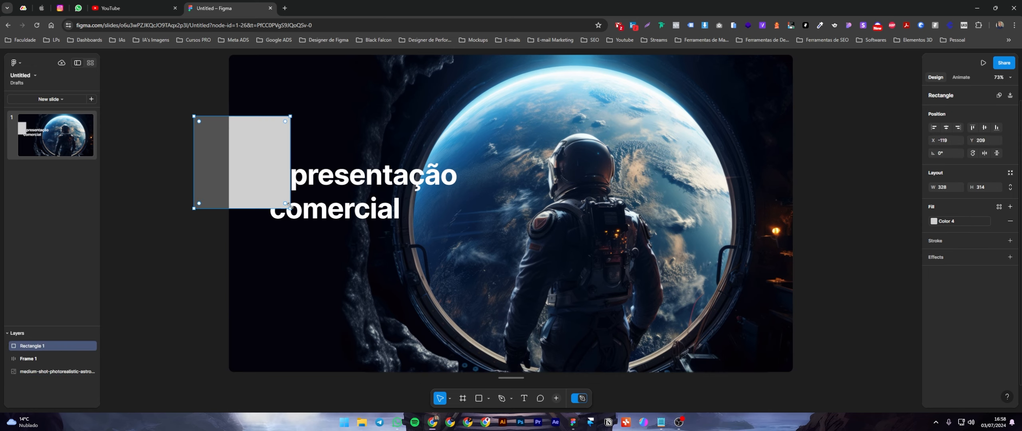
{"action": "key", "text": "Delete"}
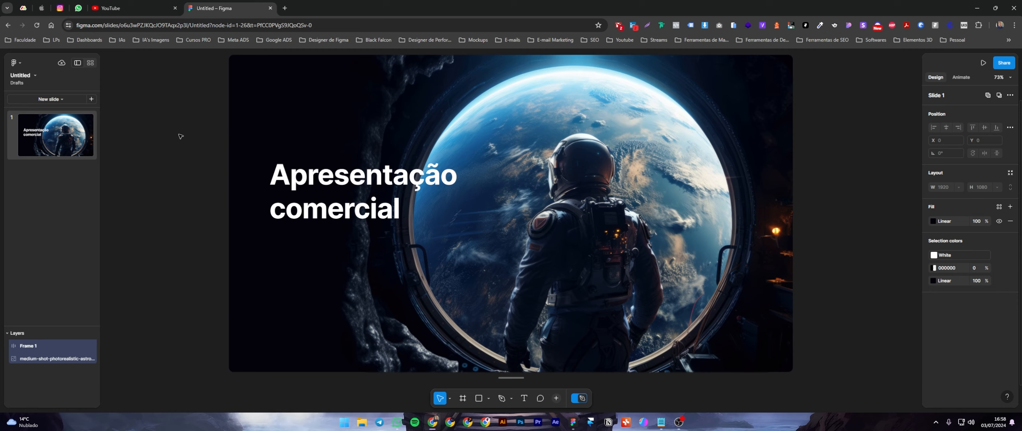
Turn on the red layout guide overlay that marks the slide's margins.
{"action": "left_click", "coordinate": [35, 76]}
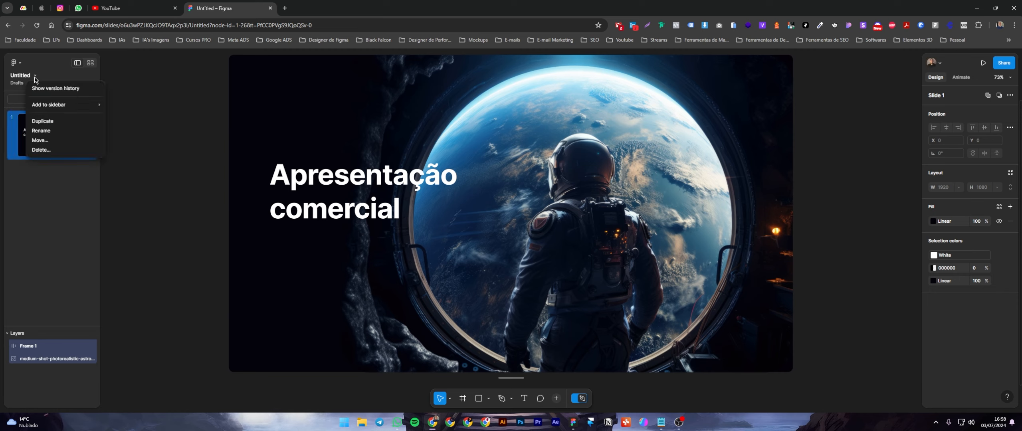
{"action": "mouse_move", "coordinate": [71, 107]}
{"action": "left_click", "coordinate": [18, 66]}
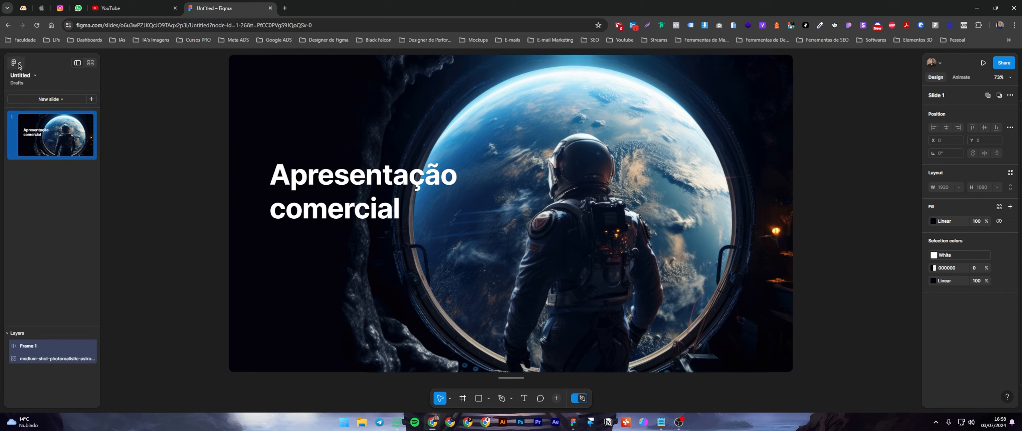
{"action": "left_click", "coordinate": [24, 63]}
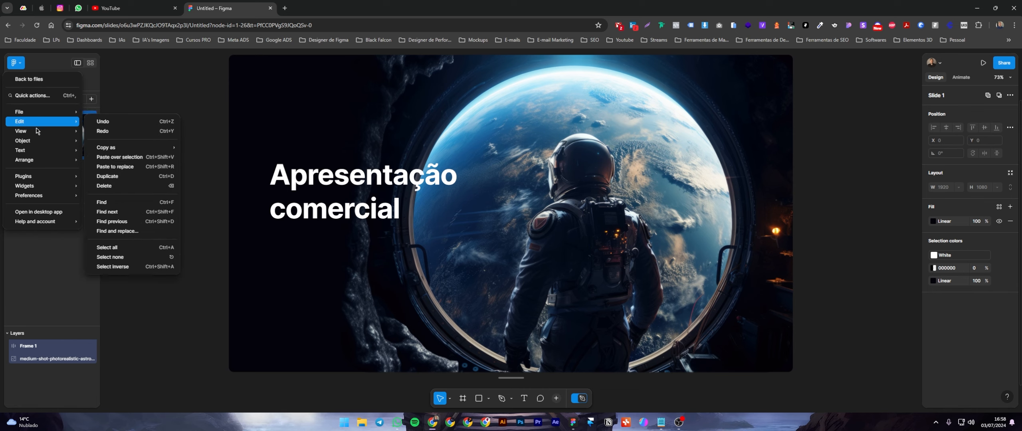
{"action": "mouse_move", "coordinate": [36, 132]}
{"action": "left_click", "coordinate": [111, 131]}
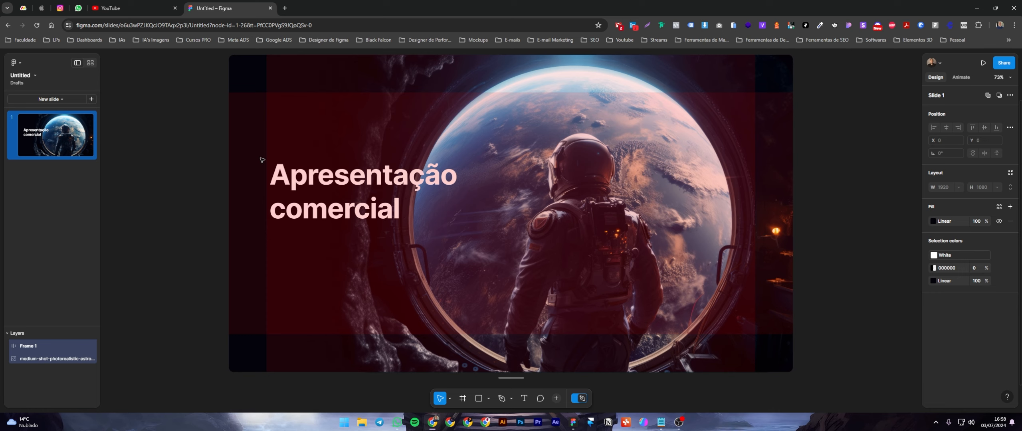
Look through the widget manager and asset libraries, then examine the preferences, including the theme options.
{"action": "left_click", "coordinate": [15, 62]}
{"action": "mouse_move", "coordinate": [32, 133]}
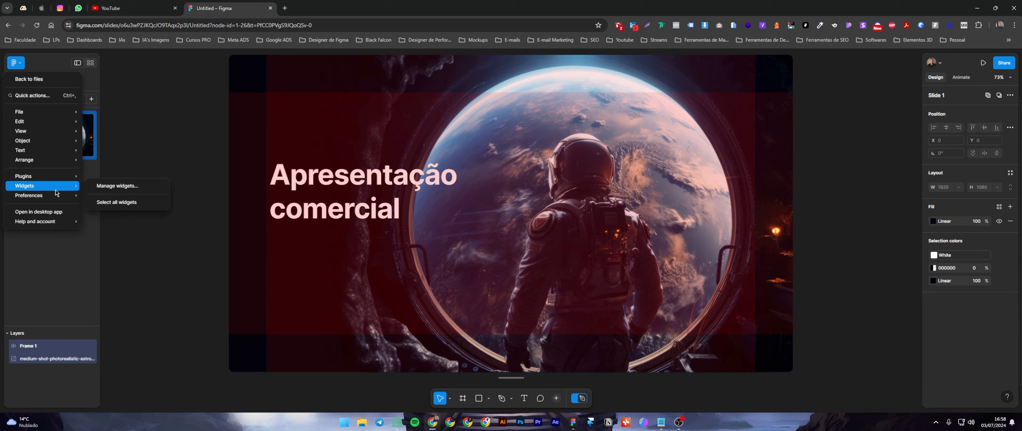
{"action": "mouse_move", "coordinate": [62, 177]}
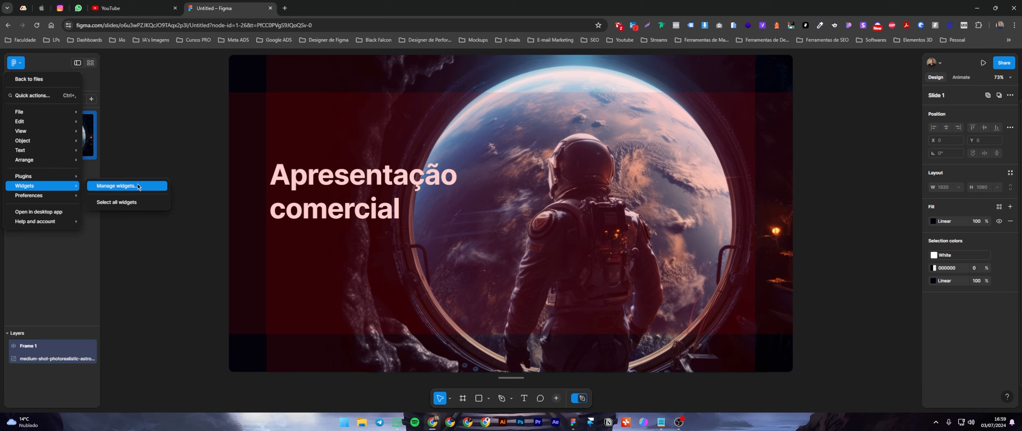
{"action": "left_click", "coordinate": [152, 189]}
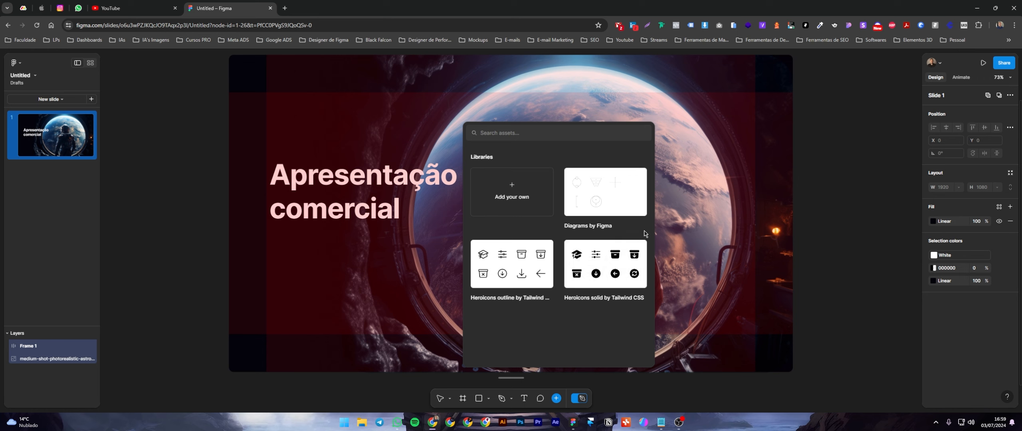
{"action": "left_click", "coordinate": [692, 228]}
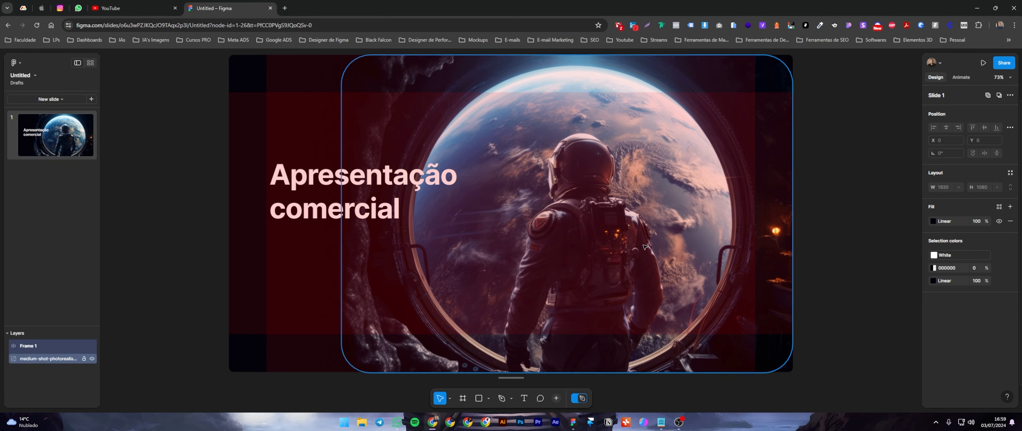
{"action": "left_click", "coordinate": [16, 63]}
{"action": "mouse_move", "coordinate": [44, 198]}
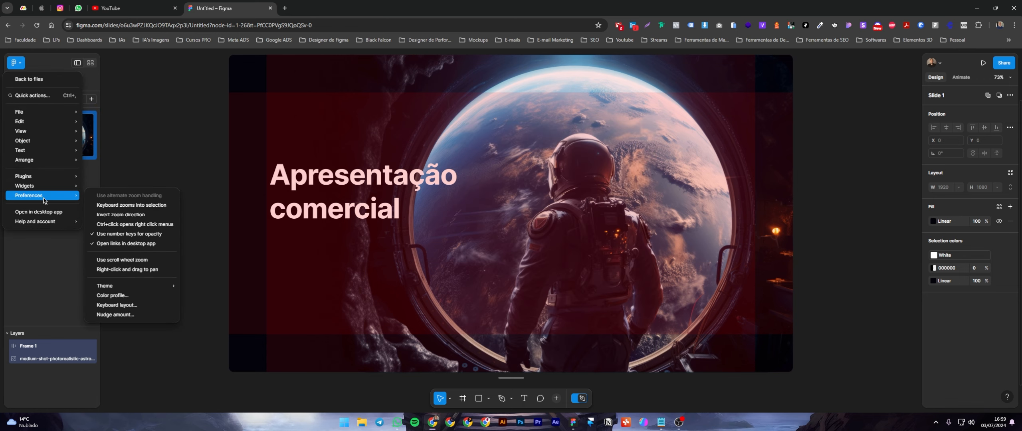
{"action": "mouse_move", "coordinate": [153, 289]}
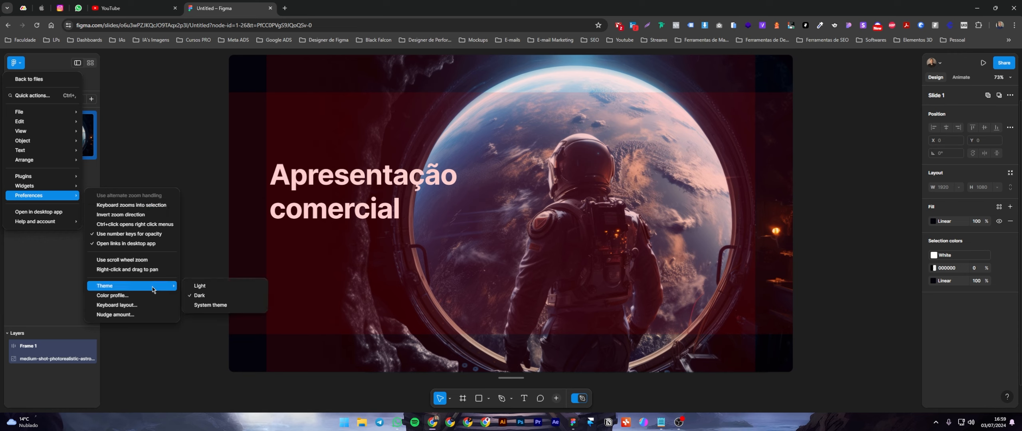
{"action": "left_click", "coordinate": [159, 145]}
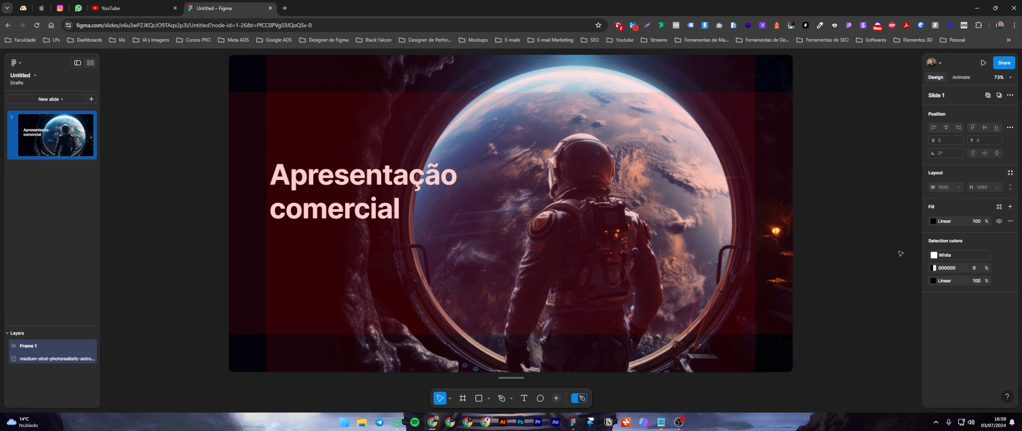
Select the astronaut image and change its black overlay fill to a linear gradient.
{"action": "key", "text": "Return"}
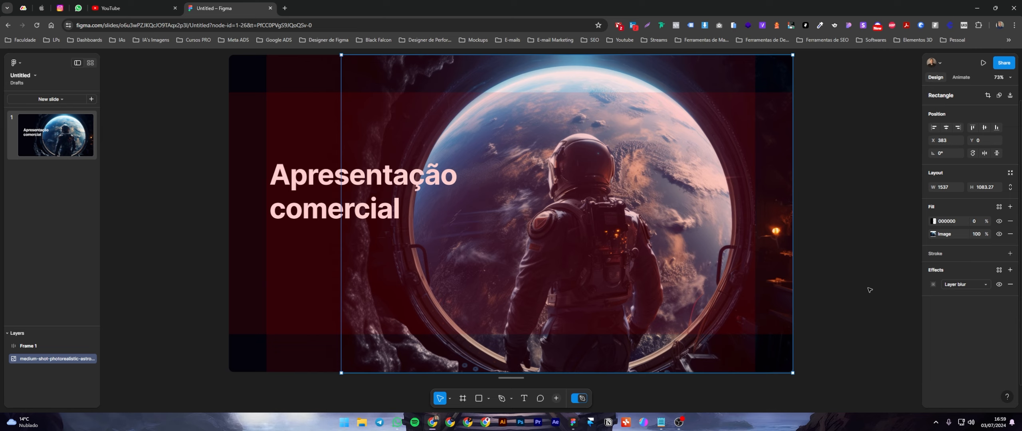
{"action": "left_click", "coordinate": [820, 291]}
{"action": "left_click", "coordinate": [777, 332]}
{"action": "left_click", "coordinate": [933, 222]}
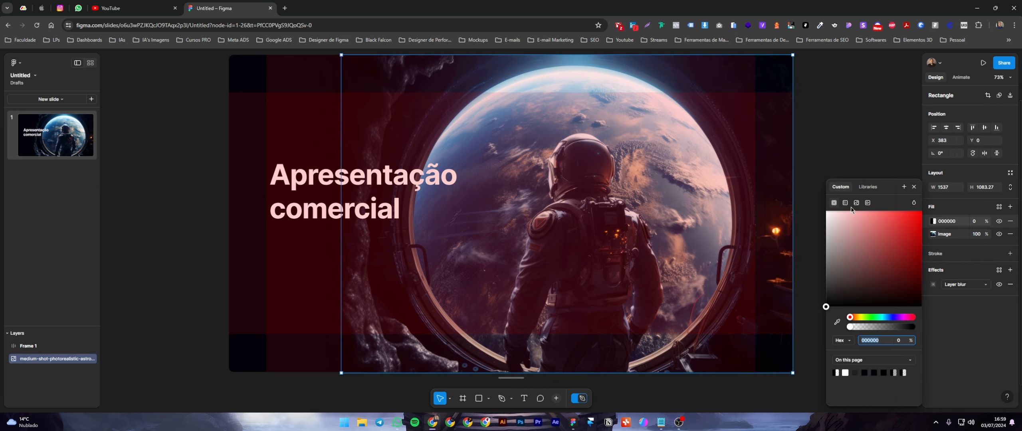
{"action": "left_click", "coordinate": [846, 204]}
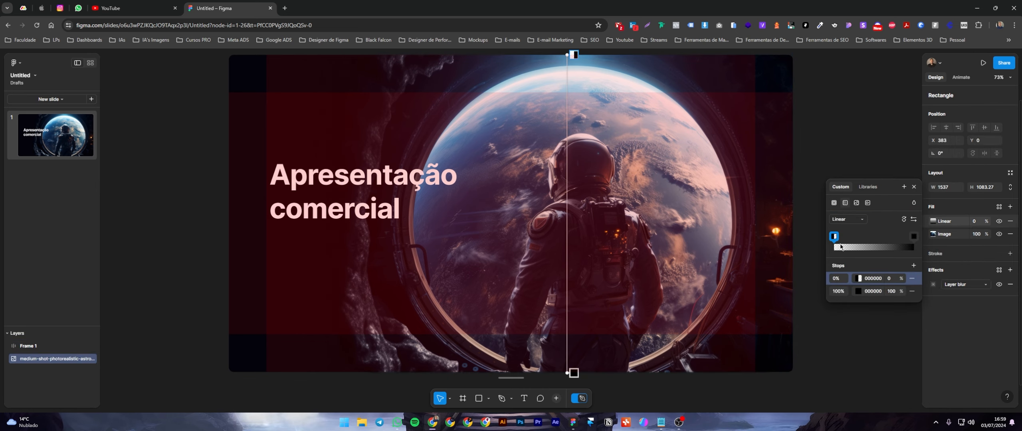
Reposition the overlay gradient's handles so it runs horizontally from near the astronaut's shoulder to the image's left edge.
{"action": "left_click_drag", "start_coordinate": [567, 55], "coordinate": [564, 200]}
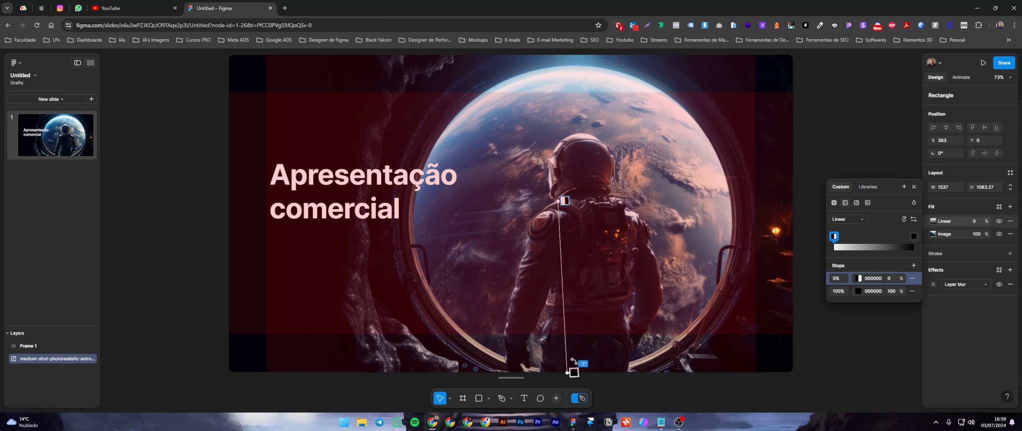
{"action": "key", "text": "Escape"}
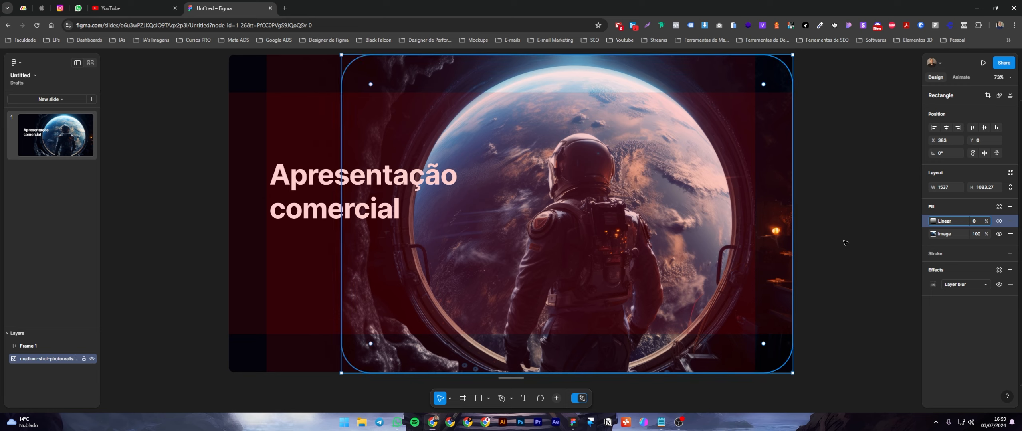
{"action": "left_click", "coordinate": [933, 221]}
{"action": "key", "text": "Escape"}
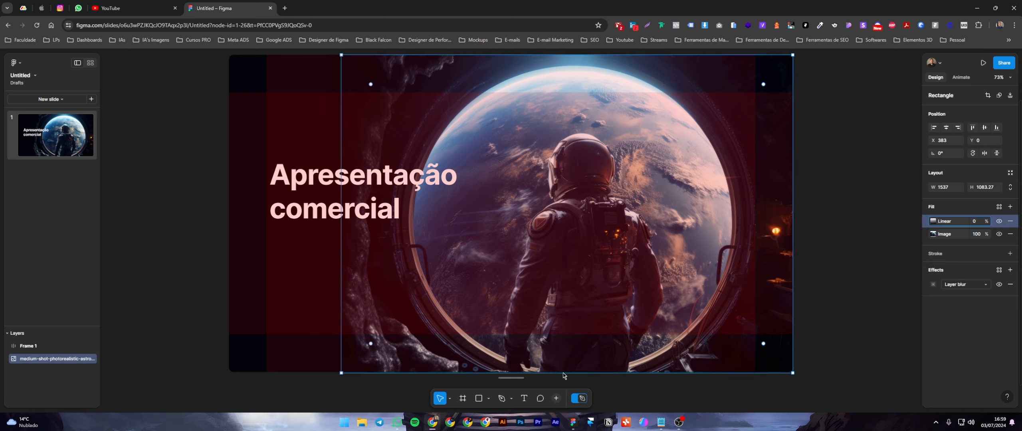
{"action": "left_click", "coordinate": [935, 223]}
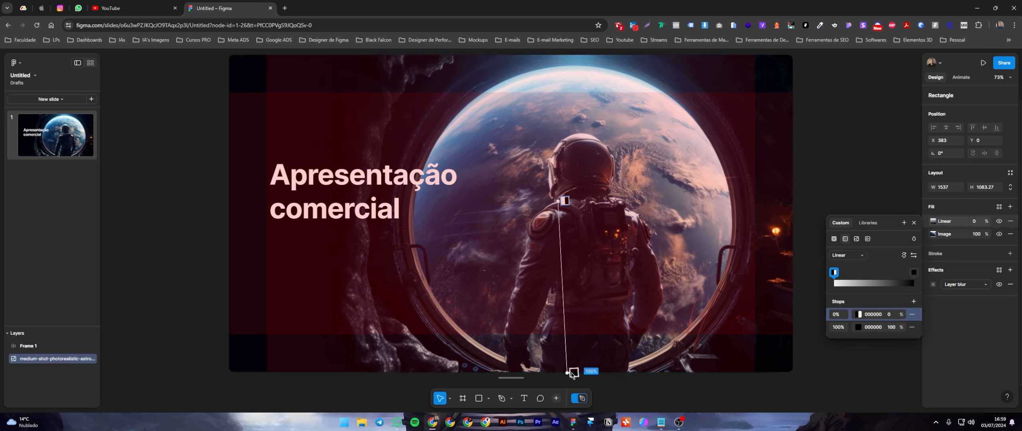
{"action": "left_click_drag", "start_coordinate": [571, 371], "coordinate": [341, 202]}
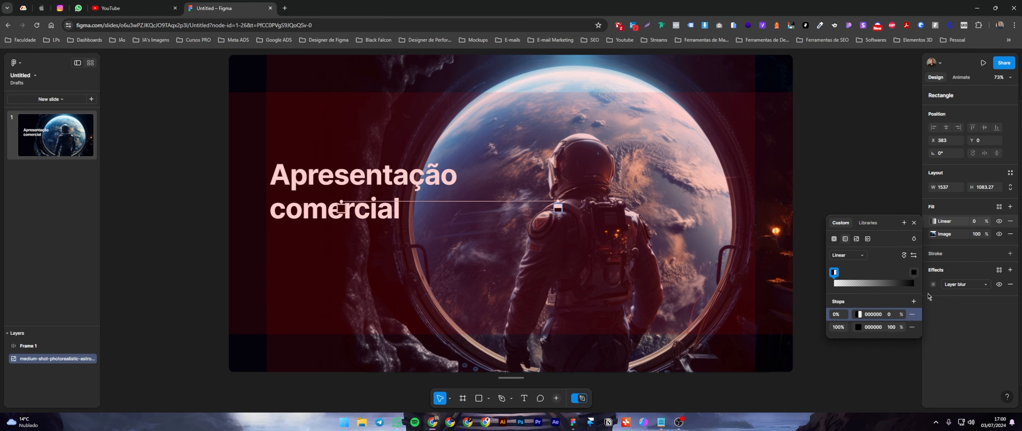
Recolour both stops of the overlay gradient with the dark colour 030308 sampled from the slide's lower-left corner.
{"action": "left_click", "coordinate": [859, 327]}
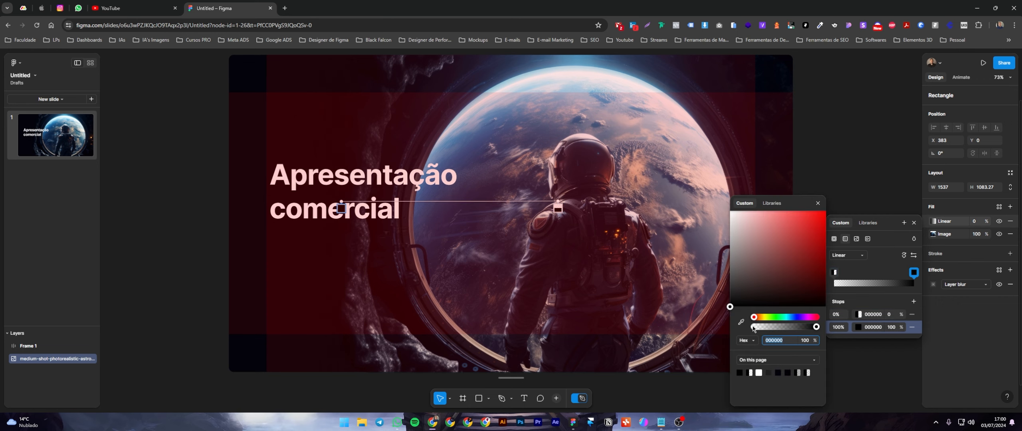
{"action": "left_click", "coordinate": [739, 321]}
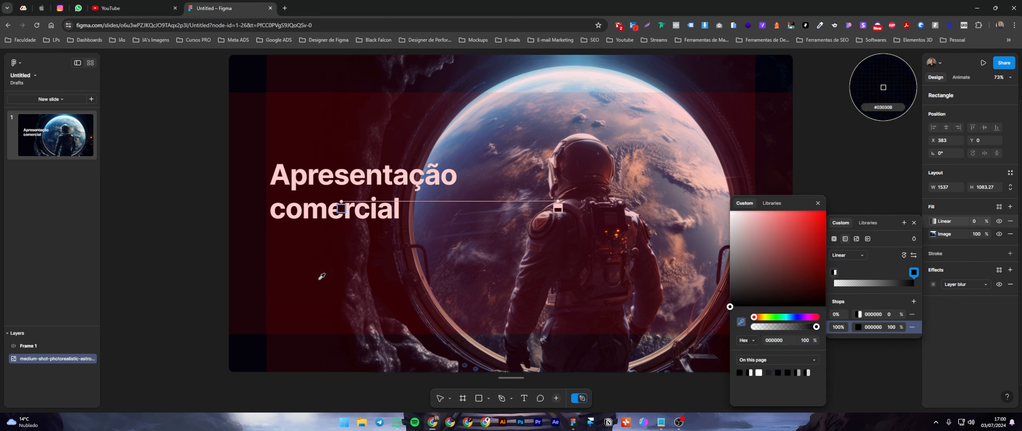
{"action": "left_click", "coordinate": [250, 350]}
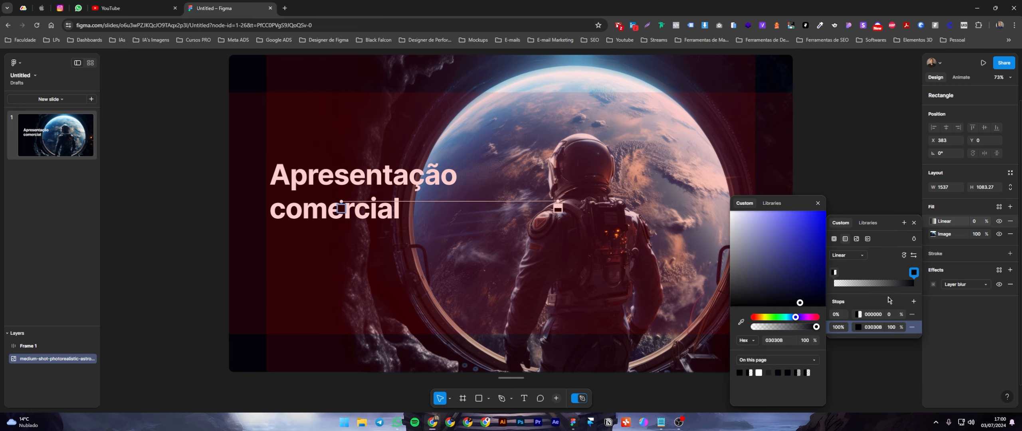
{"action": "left_click", "coordinate": [859, 314]}
{"action": "left_click", "coordinate": [741, 322]}
{"action": "left_click", "coordinate": [261, 339]}
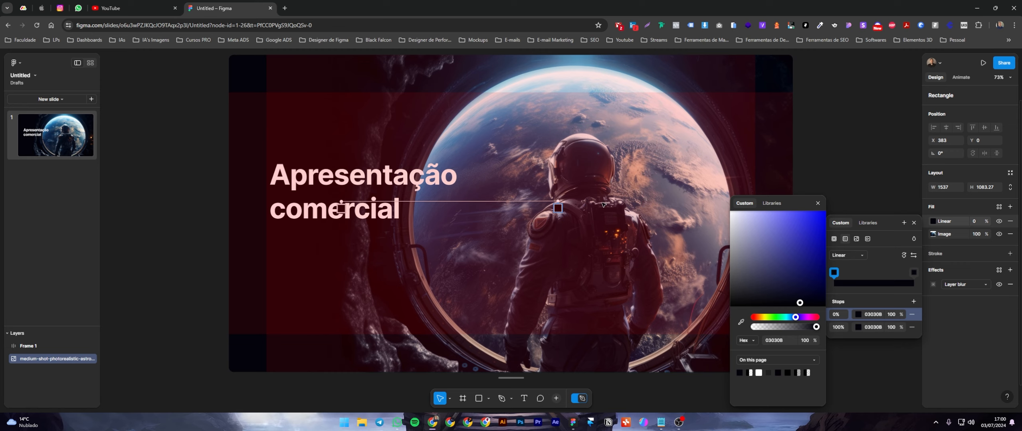
Extend the overlay gradient's start to the right of the astronaut and set the gradient fill's opacity to 100%.
{"action": "left_click_drag", "start_coordinate": [557, 201], "coordinate": [640, 201]}
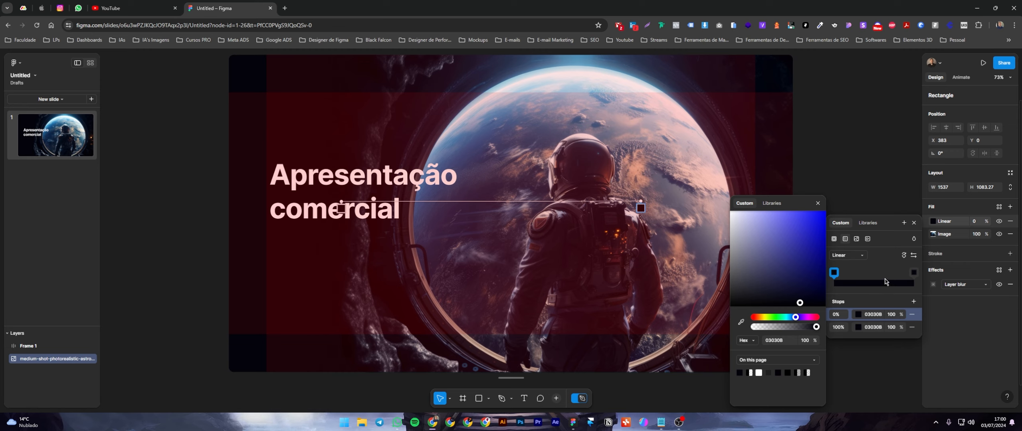
{"action": "left_click", "coordinate": [976, 221]}
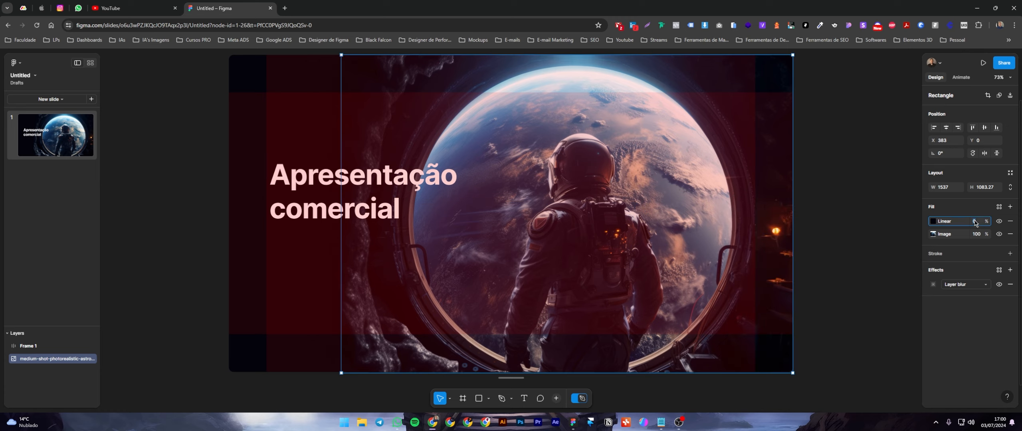
{"action": "type", "text": "100"}
{"action": "key", "text": "Return"}
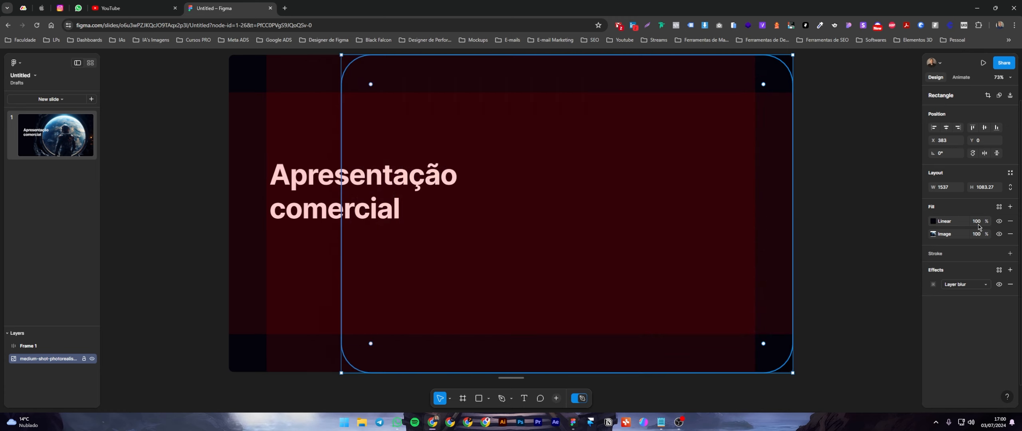
Set the opacity of the overlay gradient's 100% stop to 0%.
{"action": "left_click", "coordinate": [933, 221]}
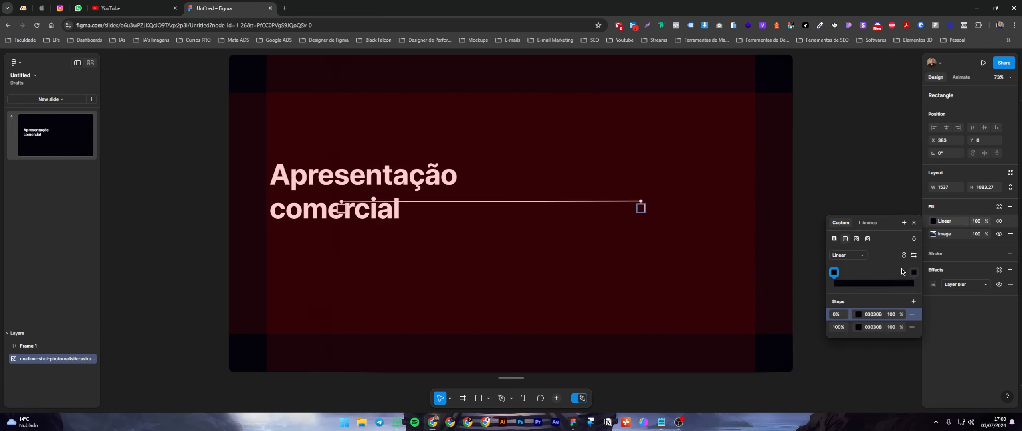
{"action": "left_click", "coordinate": [892, 328]}
{"action": "type", "text": "0"}
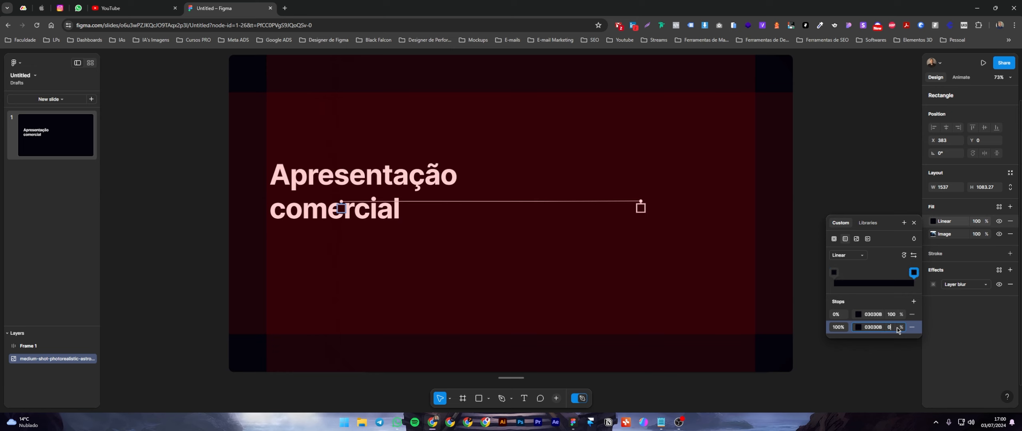
{"action": "key", "text": "Return"}
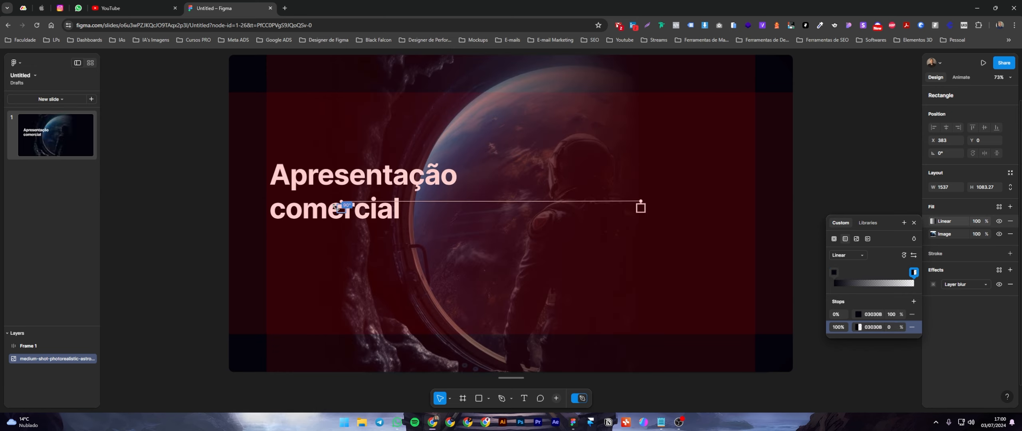
Rotate the overlay gradient twice so its dark side falls on the image's left edge, and deselect the image.
{"action": "left_click", "coordinate": [905, 256]}
{"action": "left_click", "coordinate": [905, 256]}
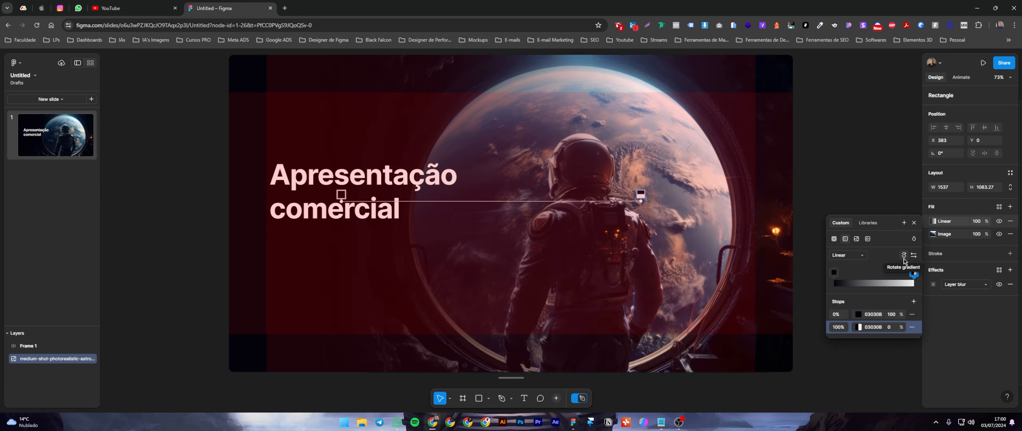
{"action": "left_click", "coordinate": [901, 165]}
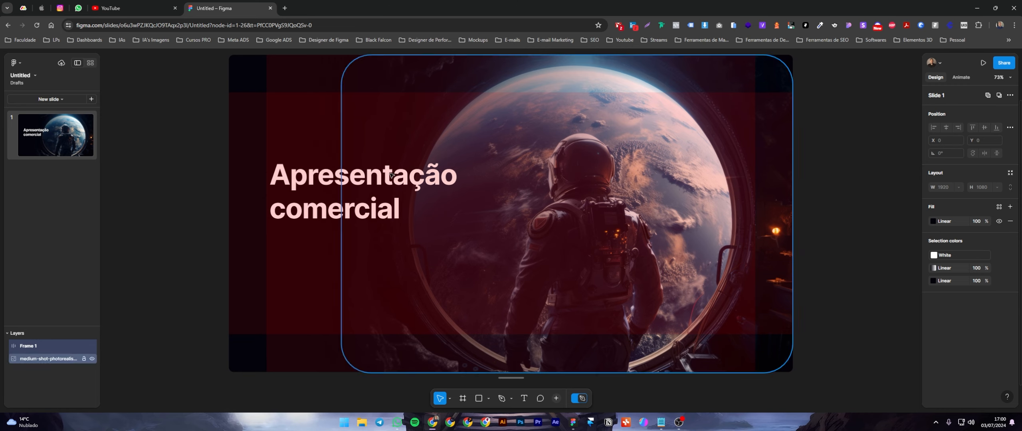
Hide the layout grids over the cover slide.
{"action": "left_click", "coordinate": [15, 63]}
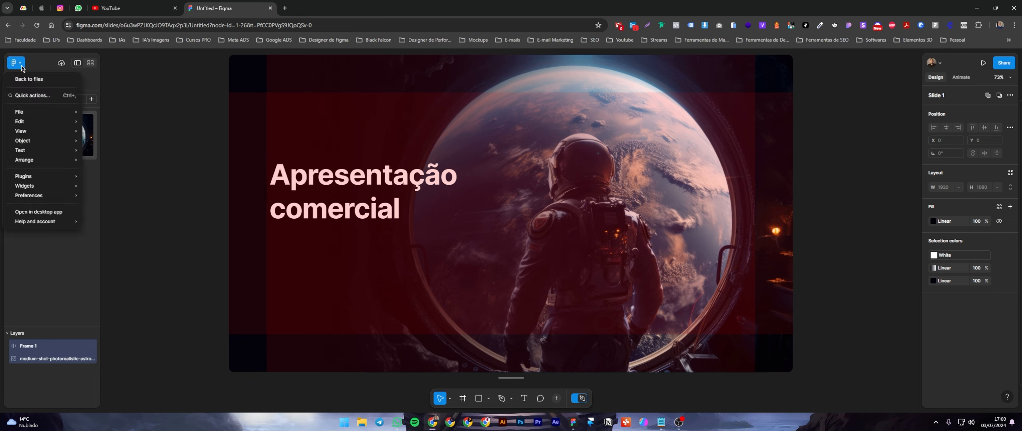
{"action": "mouse_move", "coordinate": [35, 133]}
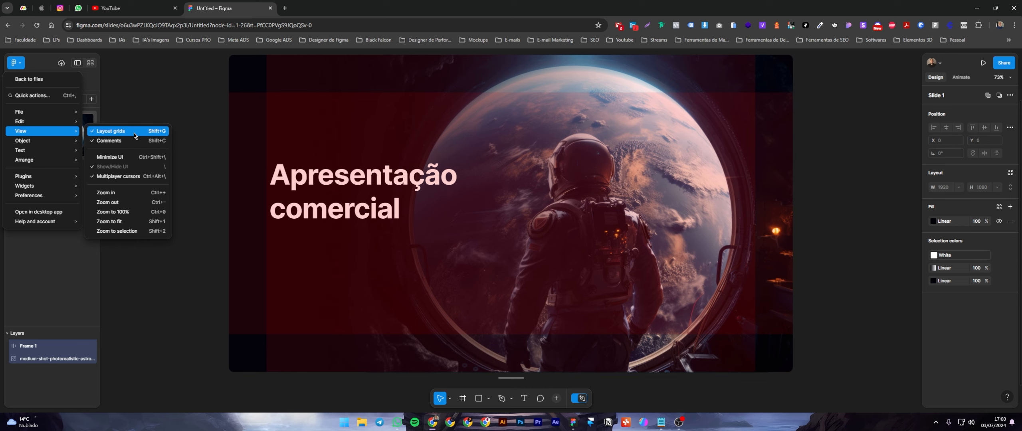
{"action": "left_click", "coordinate": [110, 131]}
{"action": "left_click", "coordinate": [16, 63]}
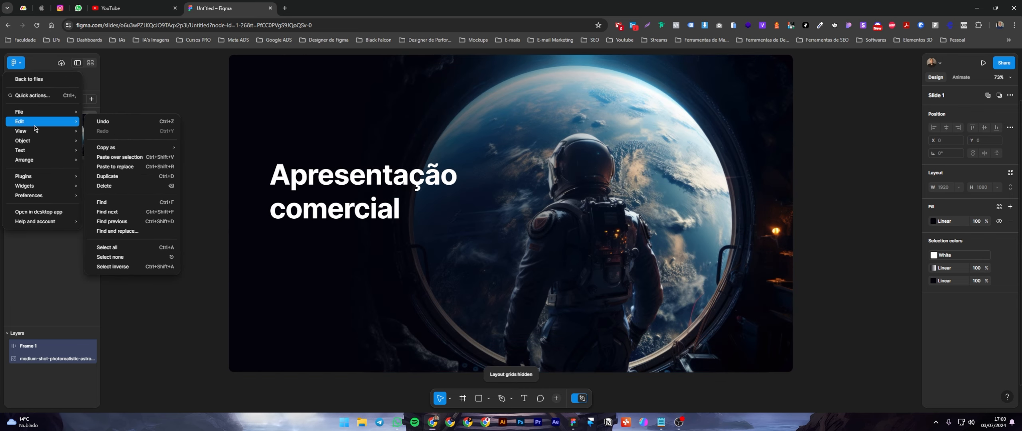
{"action": "mouse_move", "coordinate": [44, 131]}
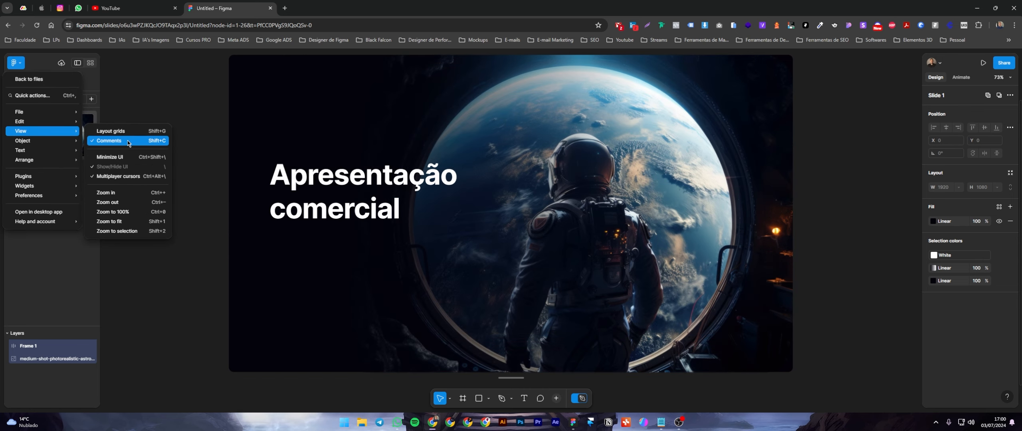
{"action": "left_click", "coordinate": [201, 96]}
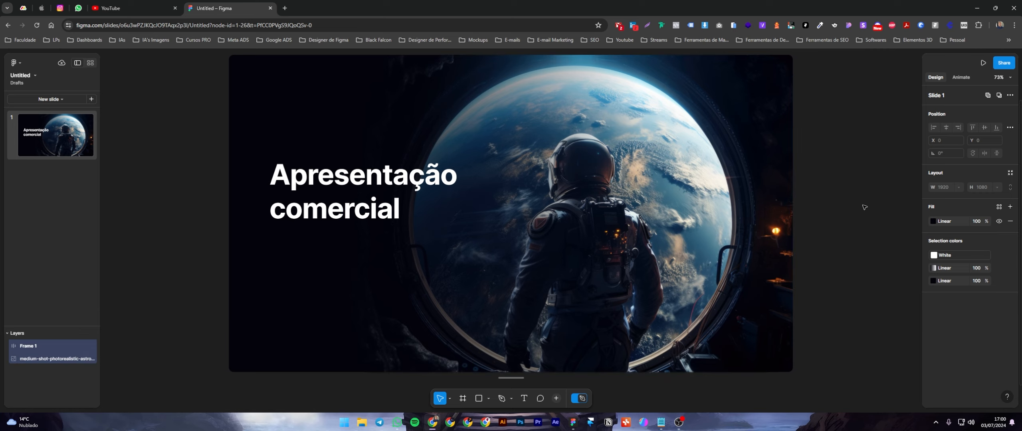
Turn on property labels for the design properties.
{"action": "left_click", "coordinate": [789, 192]}
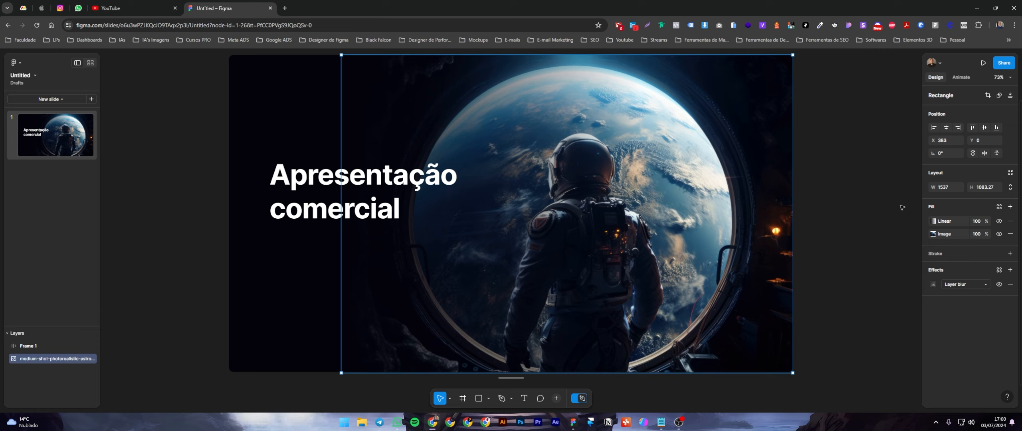
{"action": "key", "text": "Escape"}
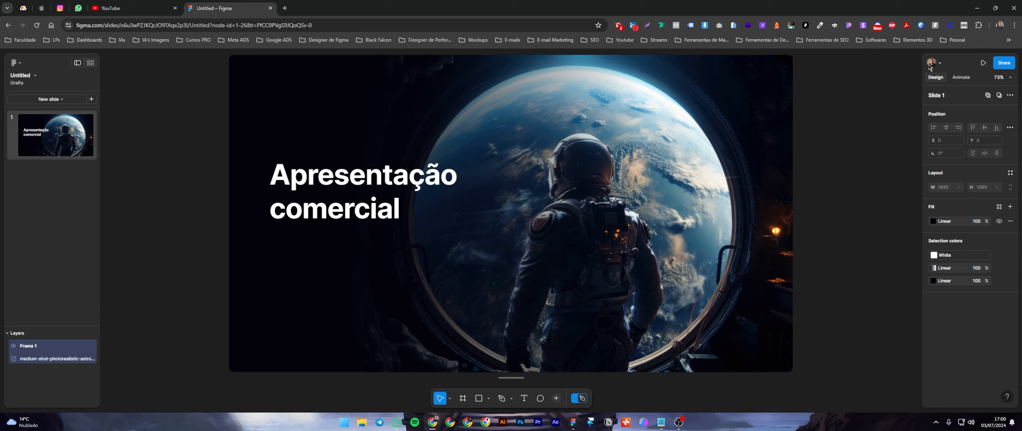
{"action": "left_click", "coordinate": [1007, 79]}
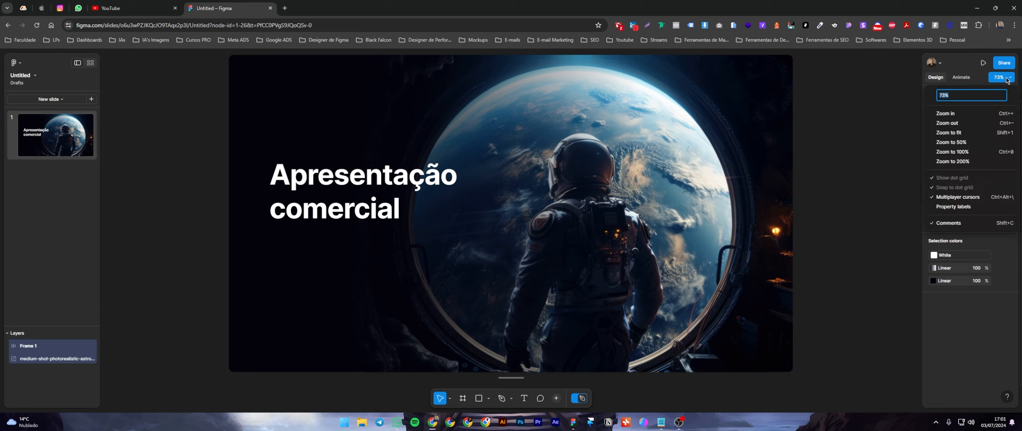
{"action": "left_click", "coordinate": [1007, 79]}
{"action": "left_click", "coordinate": [1007, 79]}
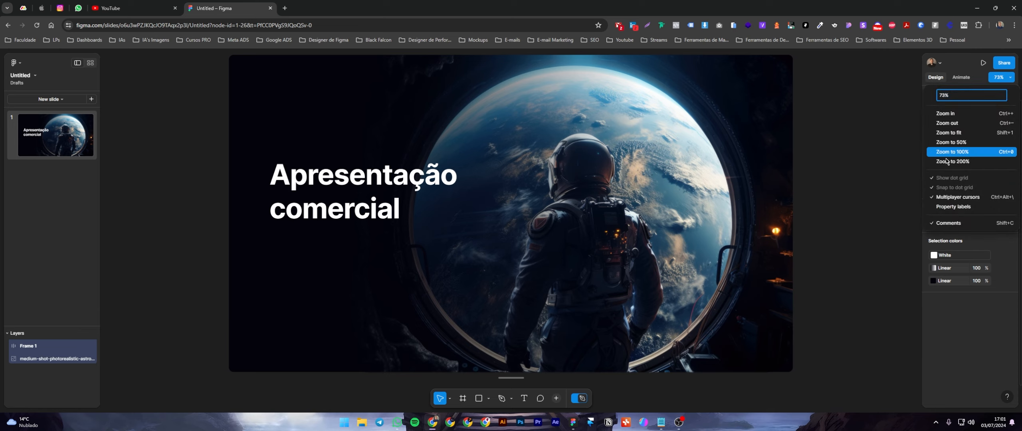
{"action": "left_click", "coordinate": [972, 207]}
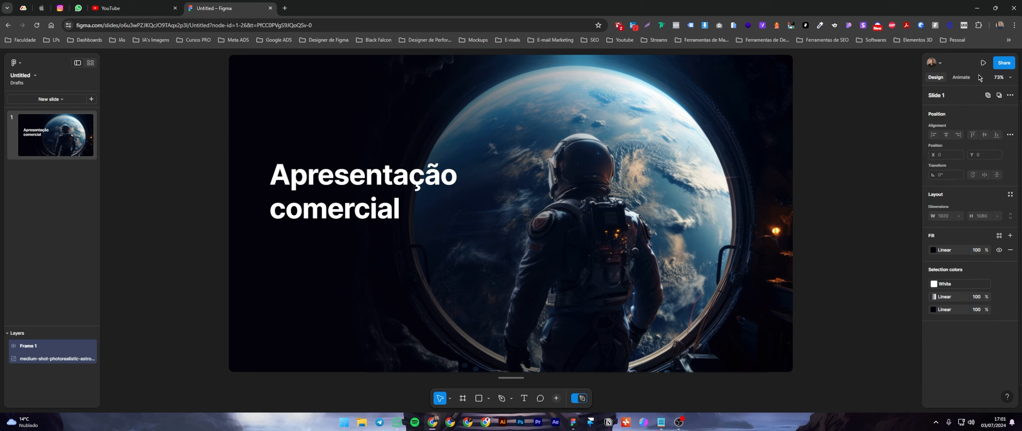
{"action": "left_click", "coordinate": [1010, 78]}
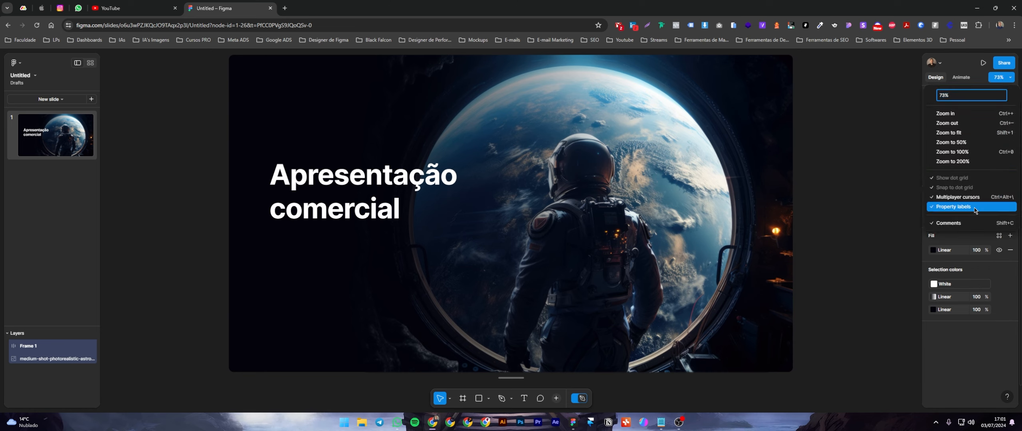
{"action": "left_click", "coordinate": [874, 176]}
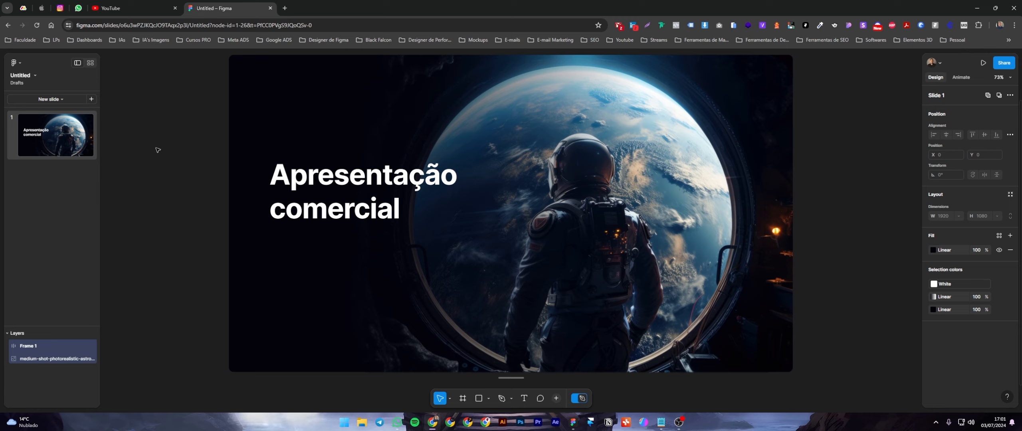
Duplicate the cover slide to add a second slide to the deck.
{"action": "left_click", "coordinate": [58, 137]}
{"action": "right_click", "coordinate": [62, 147]}
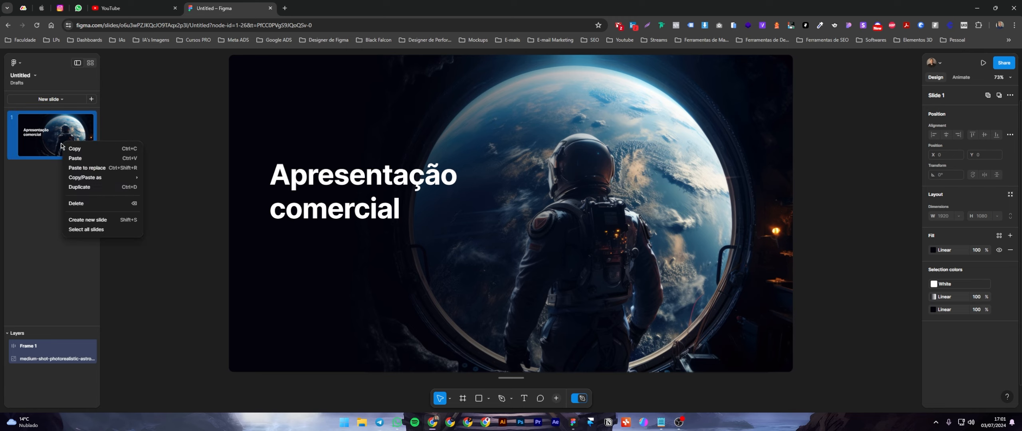
{"action": "left_click", "coordinate": [0, 195]}
{"action": "left_click", "coordinate": [66, 192]}
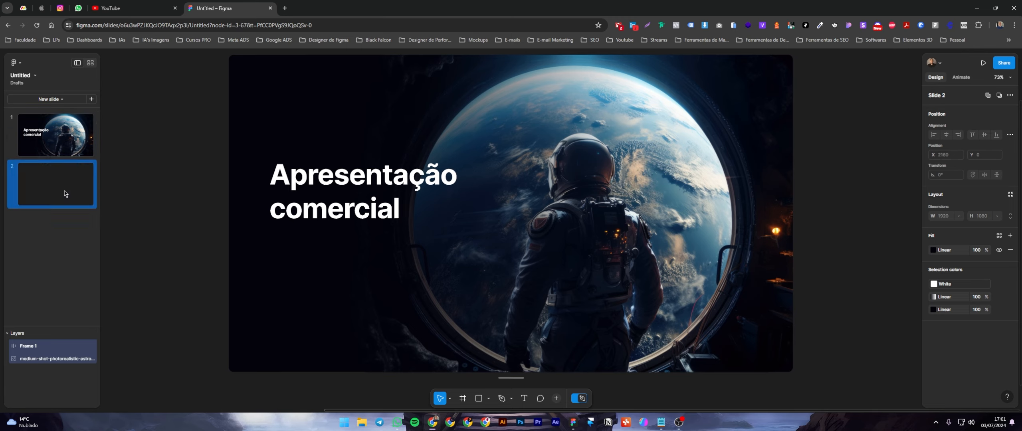
{"action": "scroll", "coordinate": [320, 260], "scroll_direction": "down", "scroll_amount": 1}
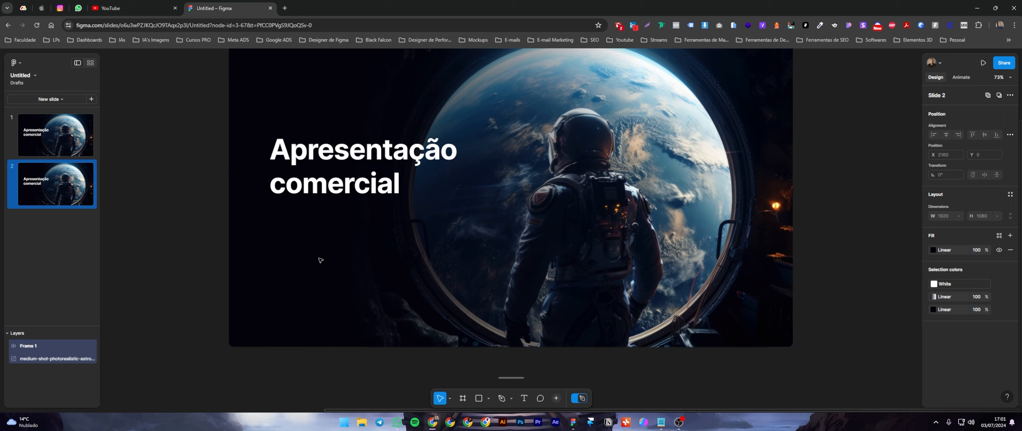
Replace the word "comercial" with "financeira" in the first slide's title.
{"action": "left_click", "coordinate": [68, 144]}
{"action": "left_click", "coordinate": [67, 191]}
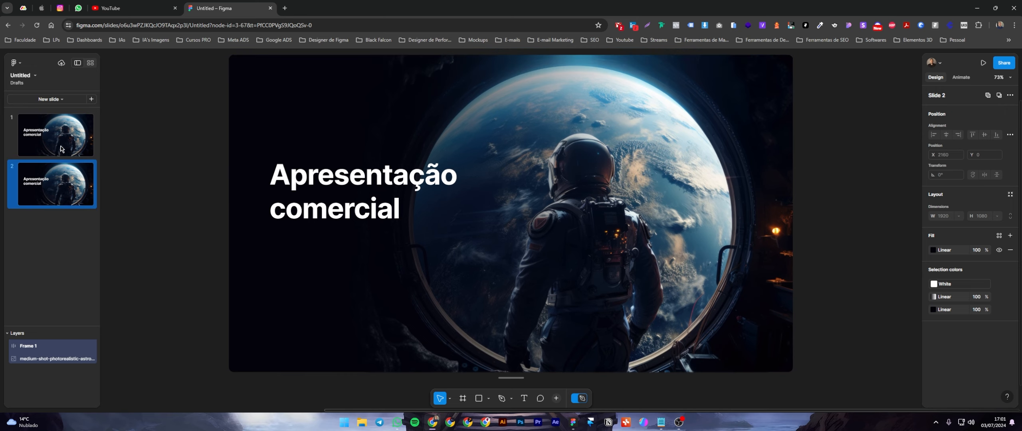
{"action": "left_click", "coordinate": [61, 147]}
{"action": "left_click", "coordinate": [60, 175]}
{"action": "left_click", "coordinate": [60, 151]}
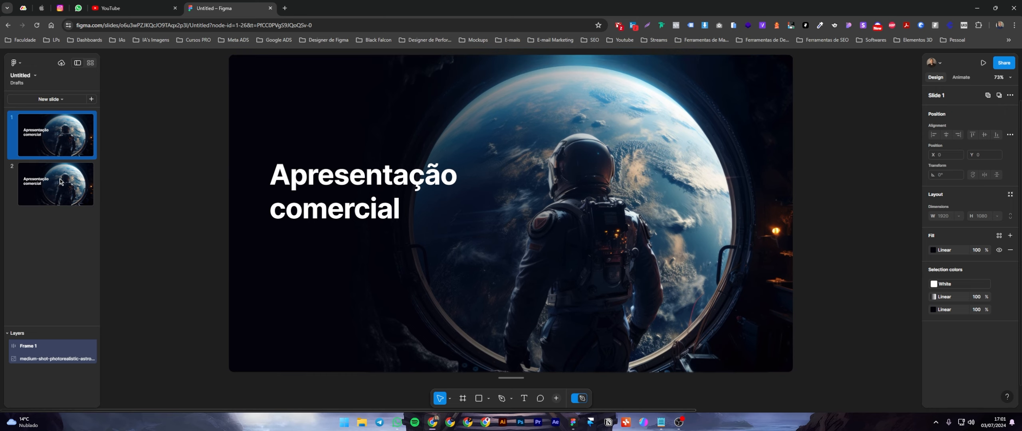
{"action": "left_click", "coordinate": [276, 195]}
{"action": "double_click", "coordinate": [313, 197]}
{"action": "double_click", "coordinate": [314, 197]}
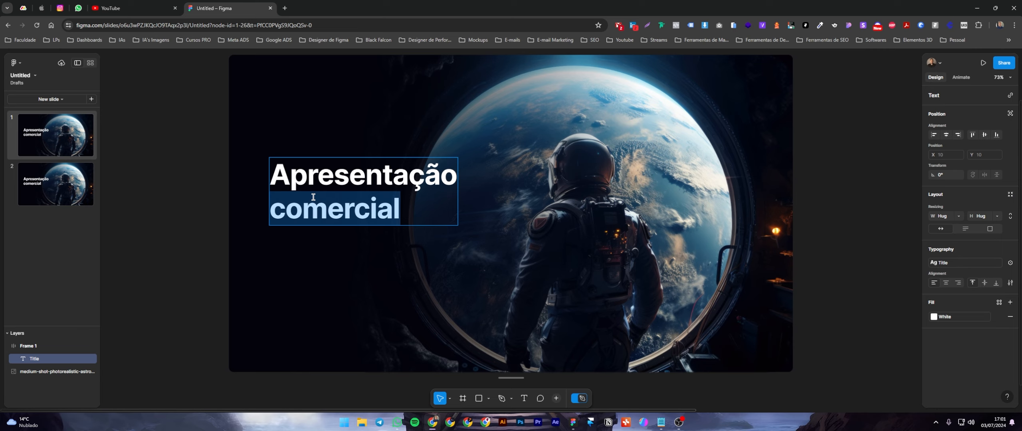
{"action": "key", "text": "BackSpace"}
{"action": "type", "text": "fi"}
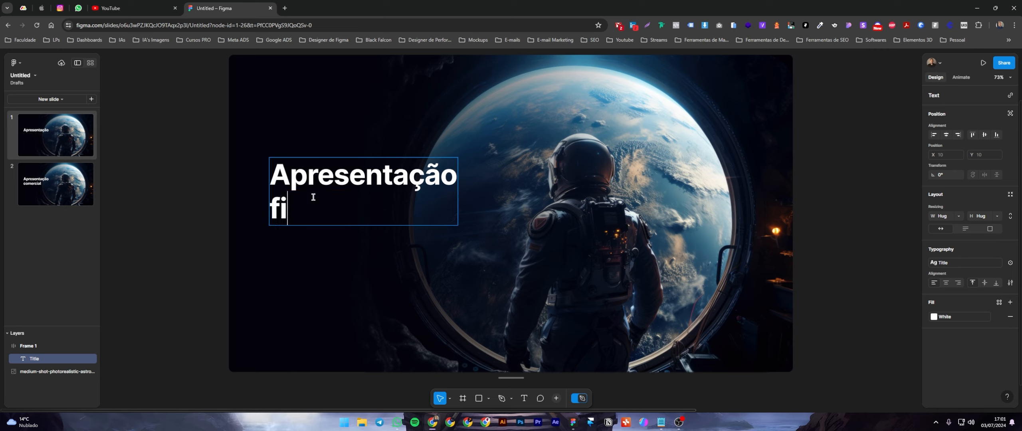
{"action": "type", "text": "nanceira"}
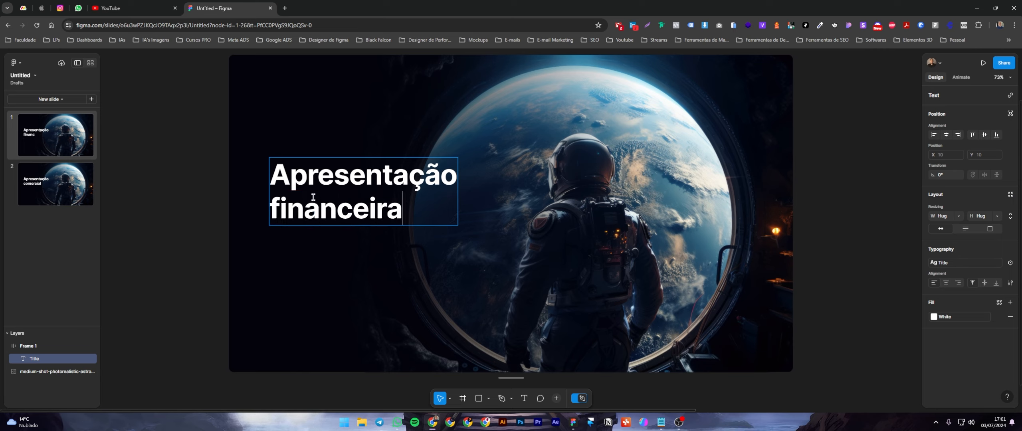
{"action": "key", "text": "Escape"}
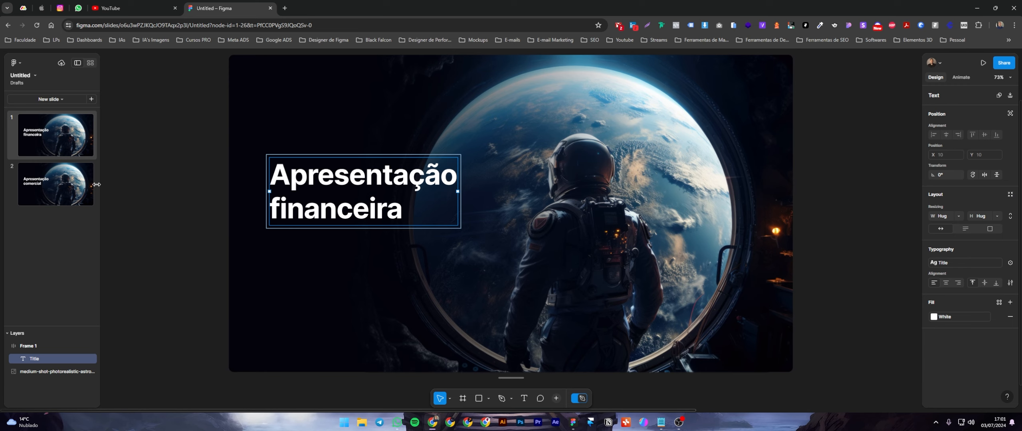
Compare the two slides and check the astronaut image's properties on the second one.
{"action": "left_click", "coordinate": [67, 187]}
{"action": "left_click", "coordinate": [61, 142]}
{"action": "left_click", "coordinate": [62, 178]}
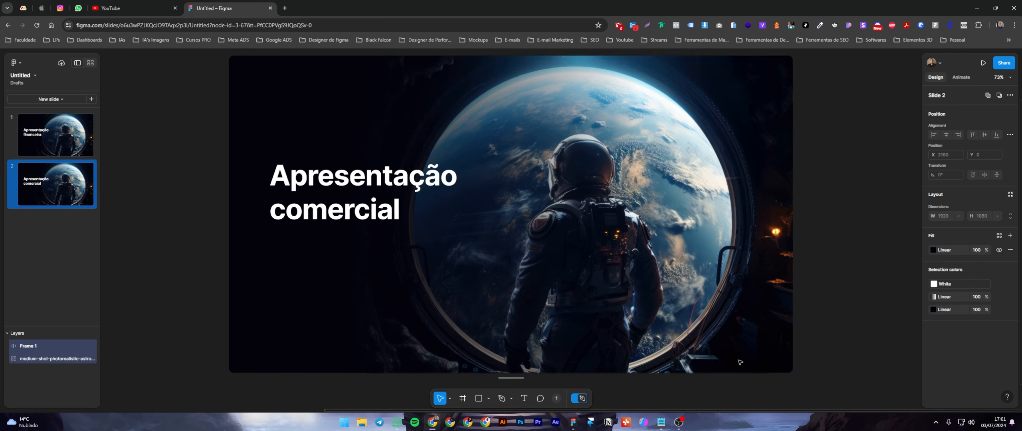
{"action": "left_click", "coordinate": [773, 172]}
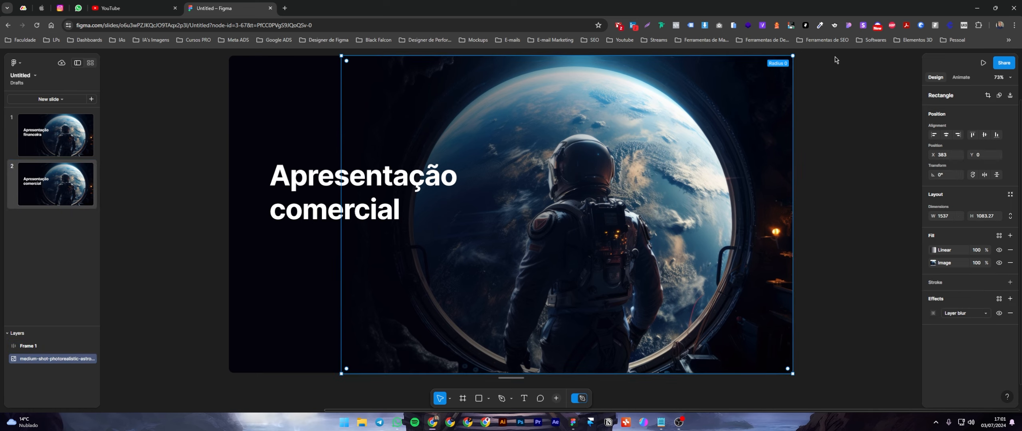
{"action": "left_click", "coordinate": [831, 132]}
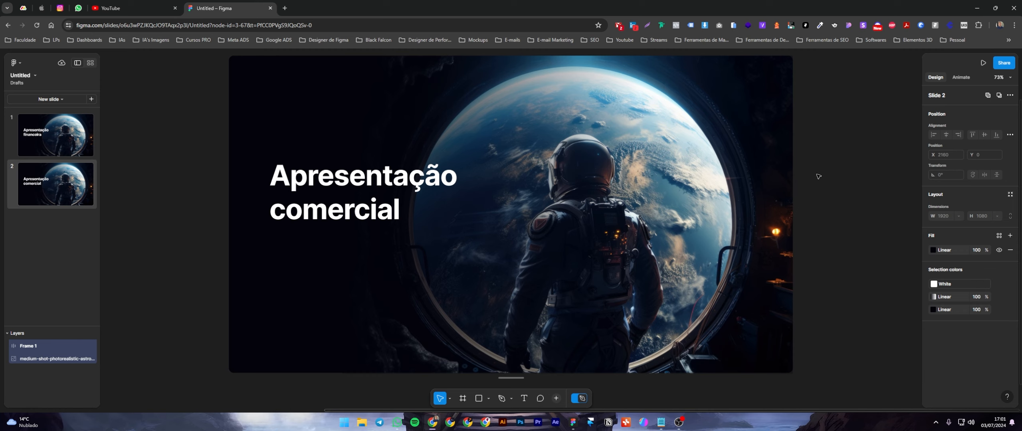
Launch the deck as a presentation without notes and return to the slide editor.
{"action": "left_click", "coordinate": [983, 63]}
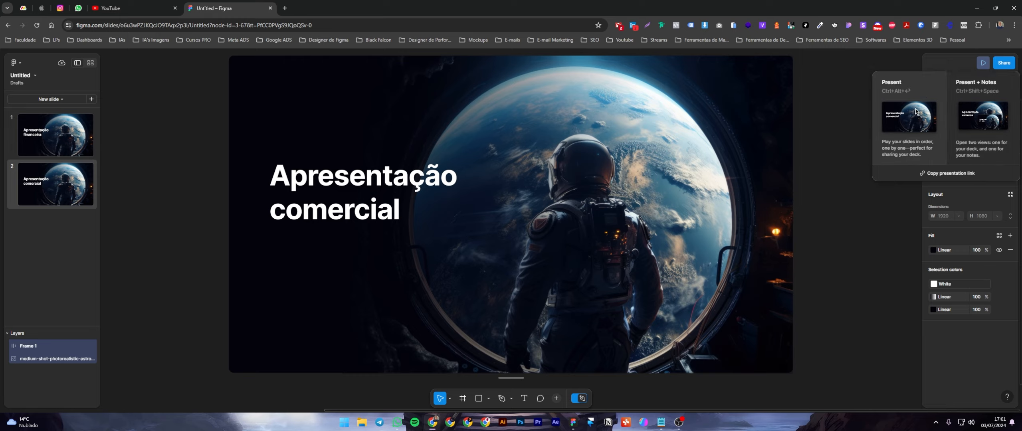
{"action": "left_click", "coordinate": [923, 137]}
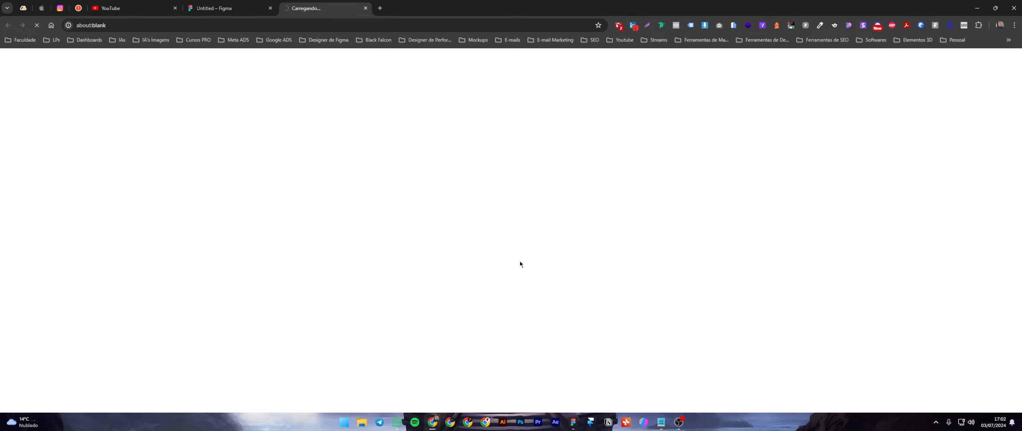
{"action": "left_click", "coordinate": [252, 9]}
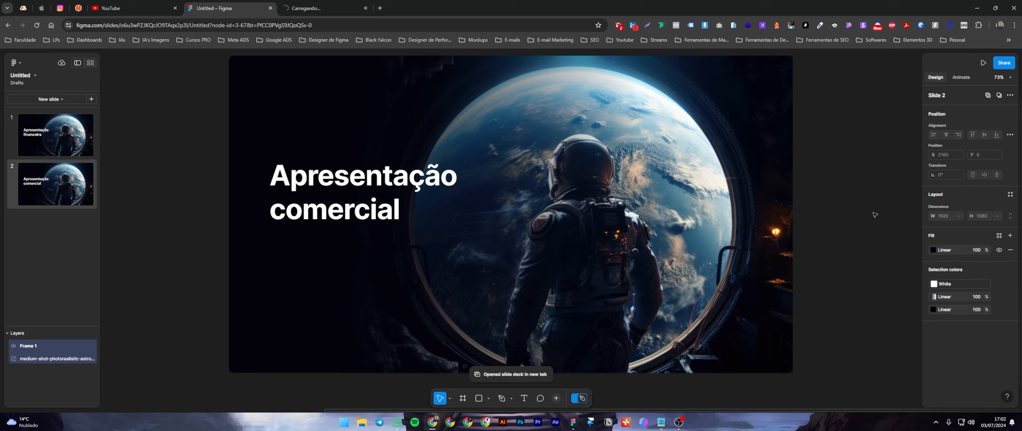
Review the design mode tools: pen and shape variants, the frame tool and the asset libraries.
{"action": "left_click", "coordinate": [512, 399]}
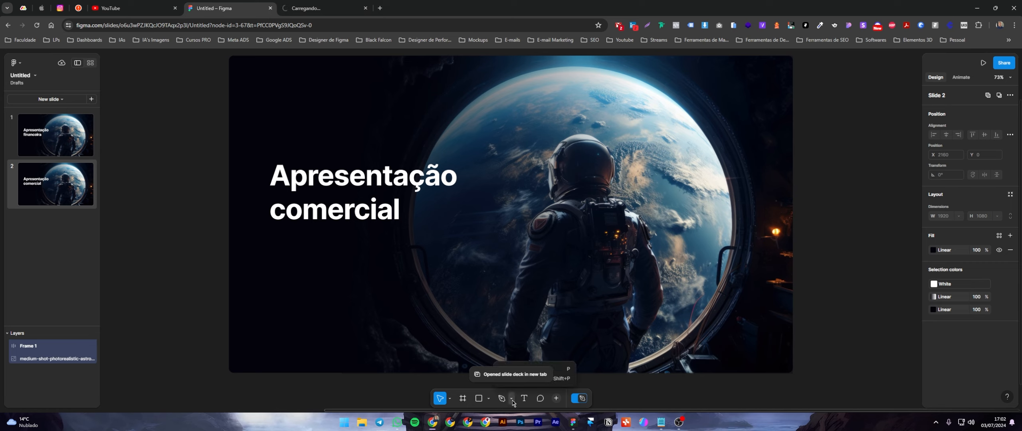
{"action": "left_click", "coordinate": [514, 401]}
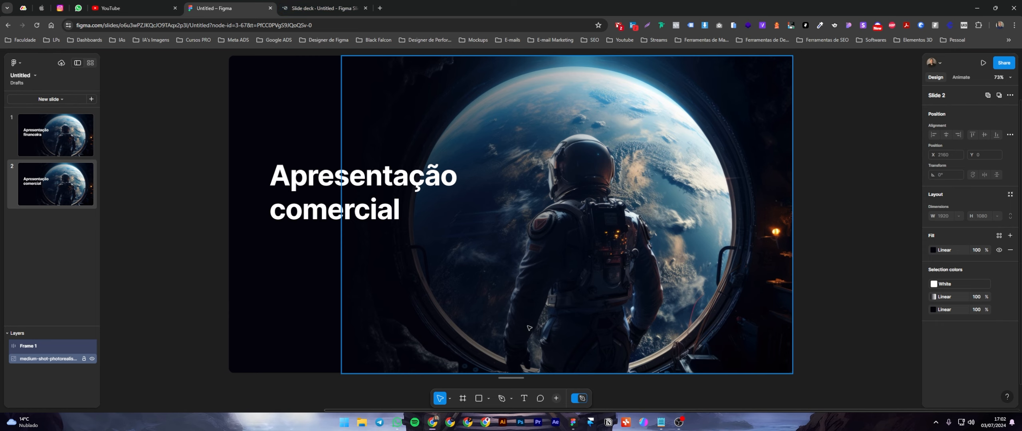
{"action": "left_click", "coordinate": [512, 398]}
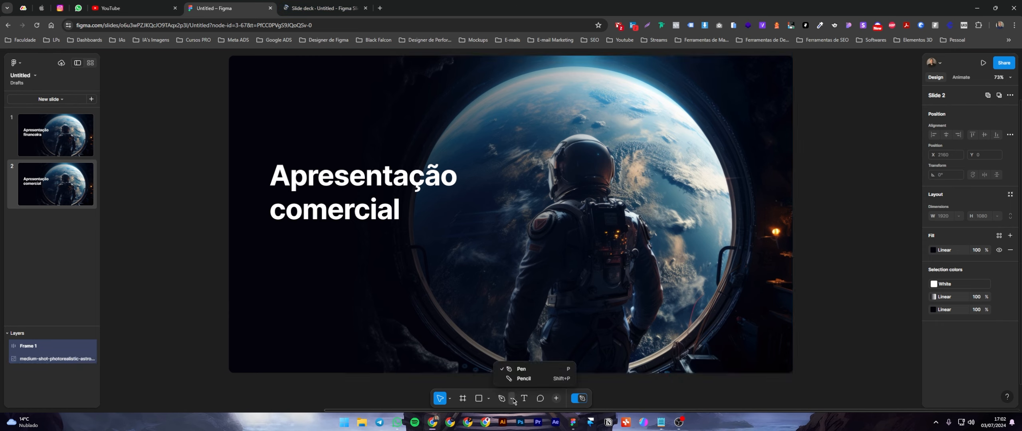
{"action": "left_click", "coordinate": [488, 398]}
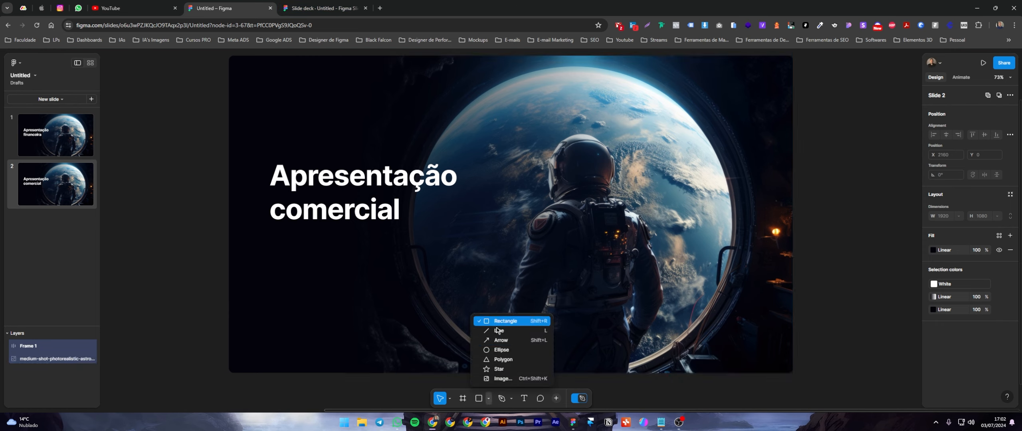
{"action": "left_click", "coordinate": [463, 399]}
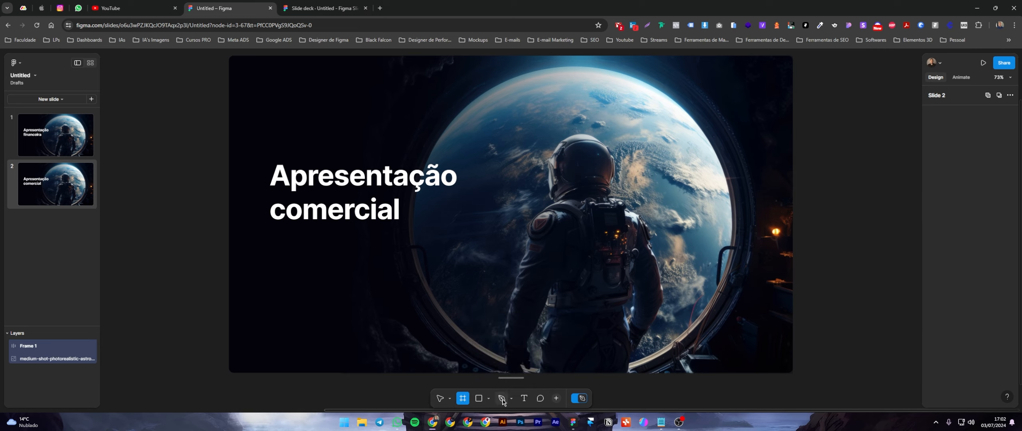
{"action": "left_click", "coordinate": [556, 398]}
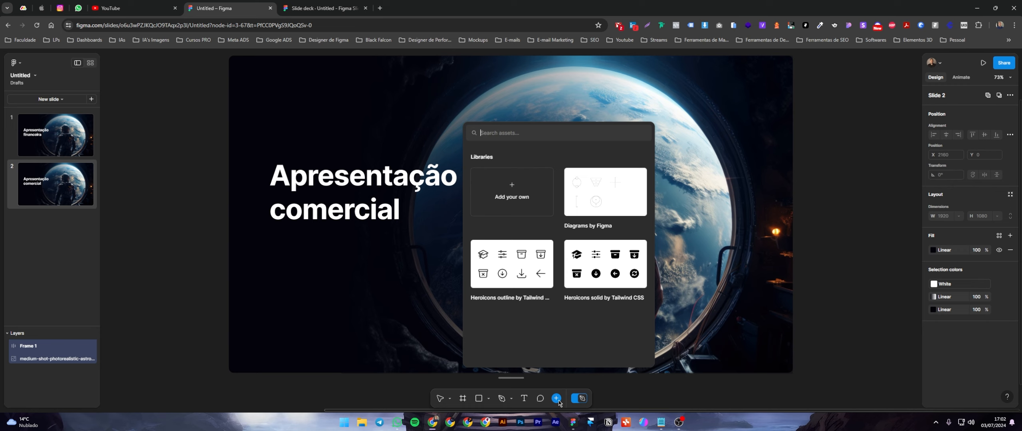
{"action": "left_click", "coordinate": [556, 398]}
Switch design mode off and on to compare the toolsets, leaving the editor in the standard slides mode.
{"action": "left_click", "coordinate": [579, 398]}
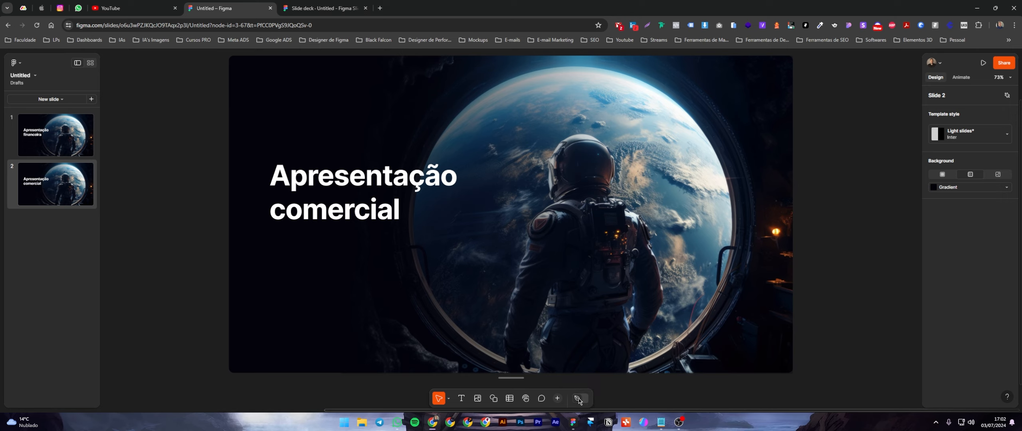
{"action": "left_click", "coordinate": [581, 400]}
{"action": "left_click", "coordinate": [581, 400]}
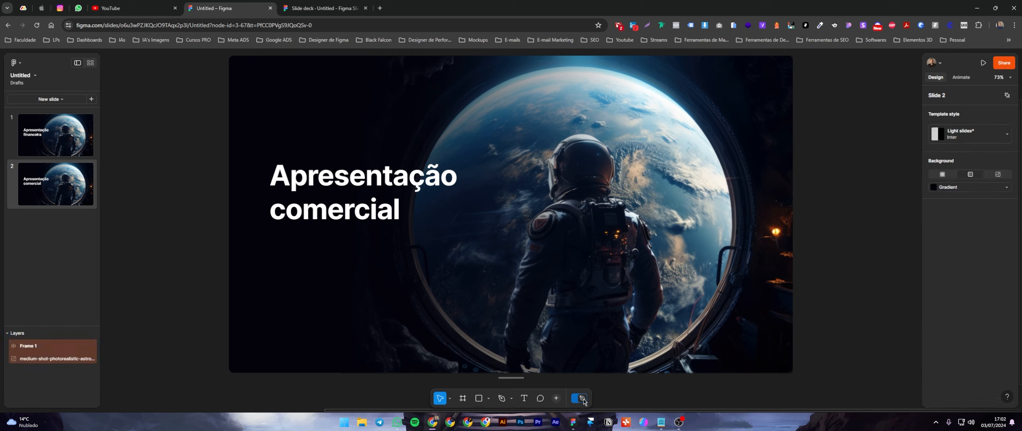
{"action": "left_click", "coordinate": [583, 400]}
{"action": "left_click", "coordinate": [582, 400]}
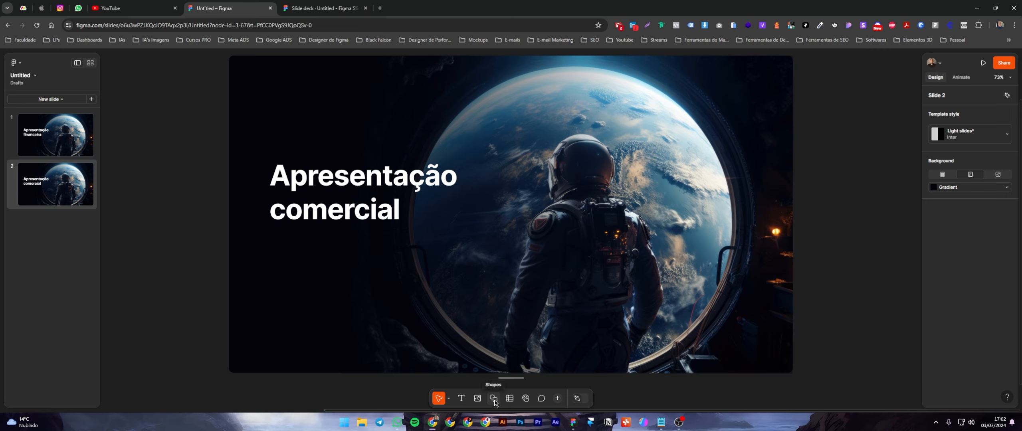
Review the standard slide tools for shapes, tables and live interactions.
{"action": "left_click", "coordinate": [494, 399]}
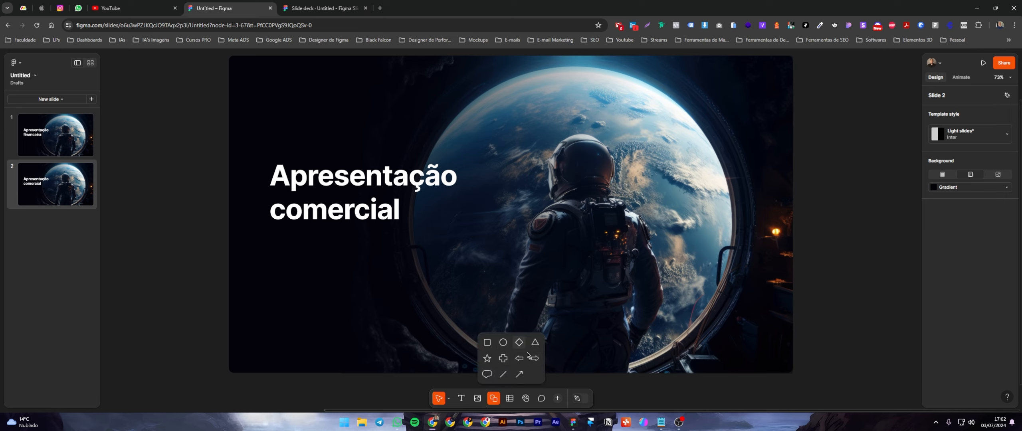
{"action": "left_click", "coordinate": [514, 399]}
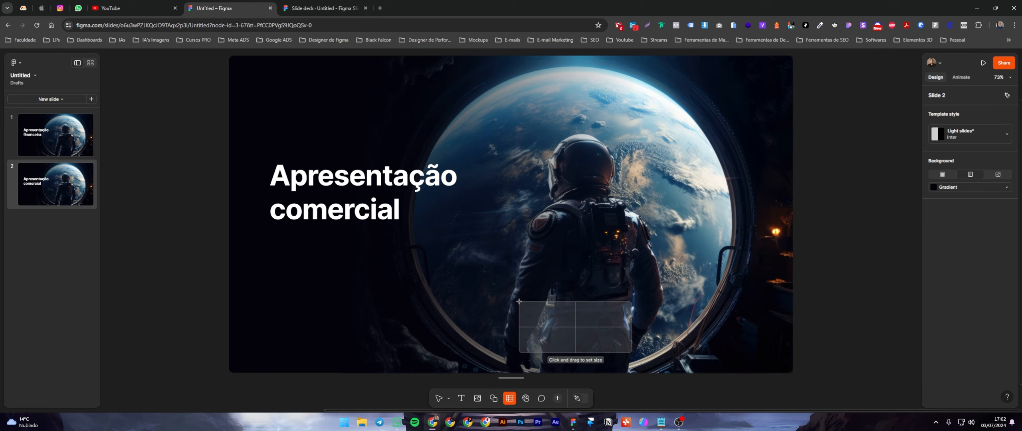
{"action": "left_click", "coordinate": [525, 397]}
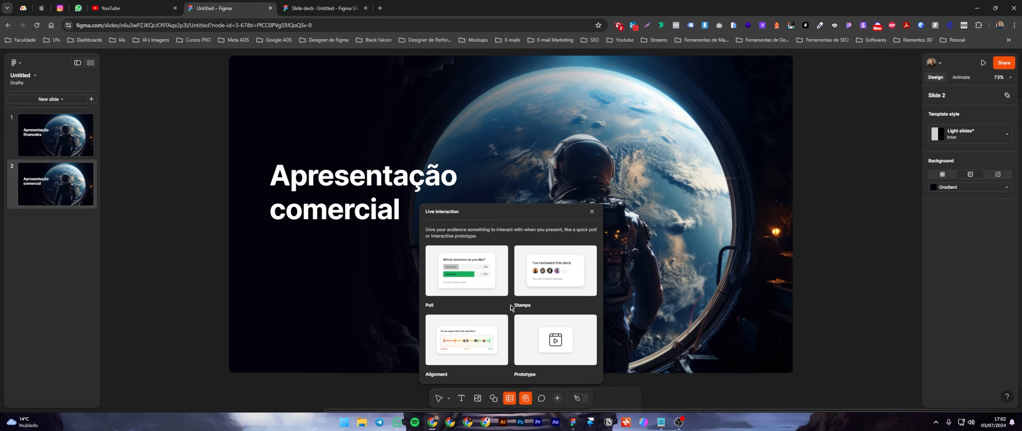
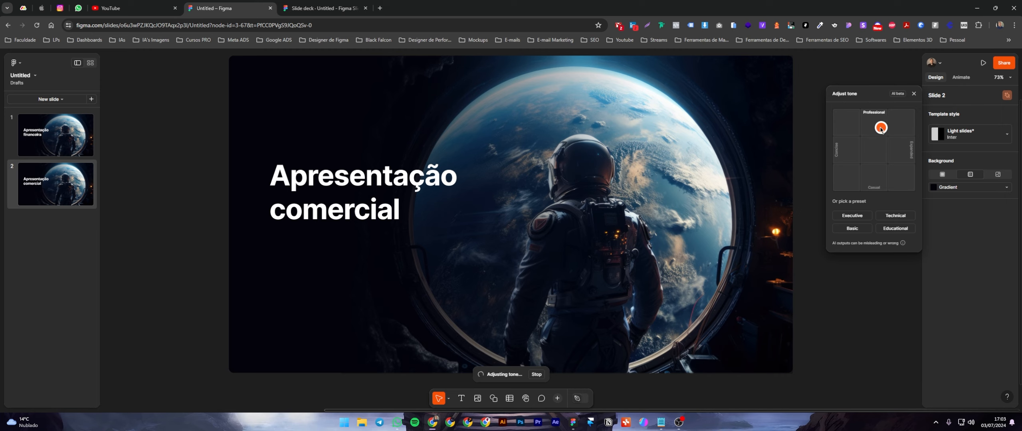
Try different AI tone adjustments on slide 2's title, including a professional and concise one, and restore the original wording.
{"action": "left_click_drag", "start_coordinate": [880, 127], "coordinate": [901, 150]}
{"action": "left_click_drag", "start_coordinate": [901, 181], "coordinate": [846, 193]}
{"action": "left_click", "coordinate": [844, 219]}
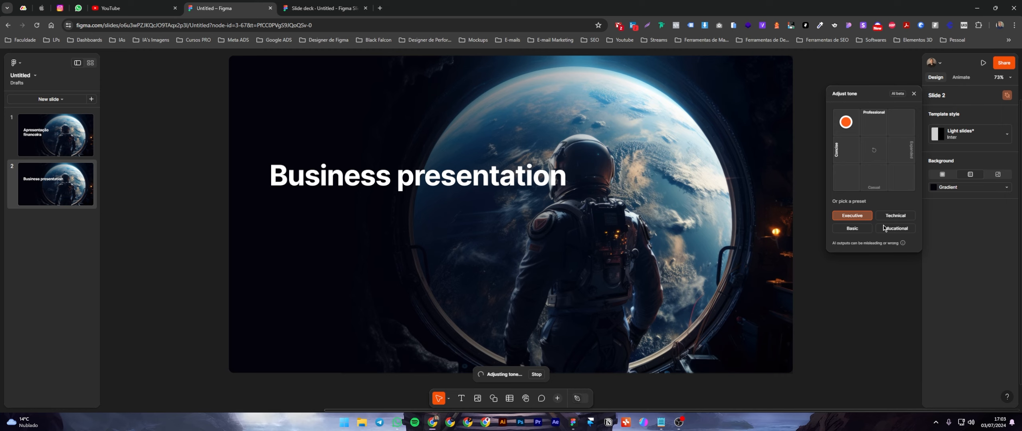
{"action": "left_click", "coordinate": [875, 154]}
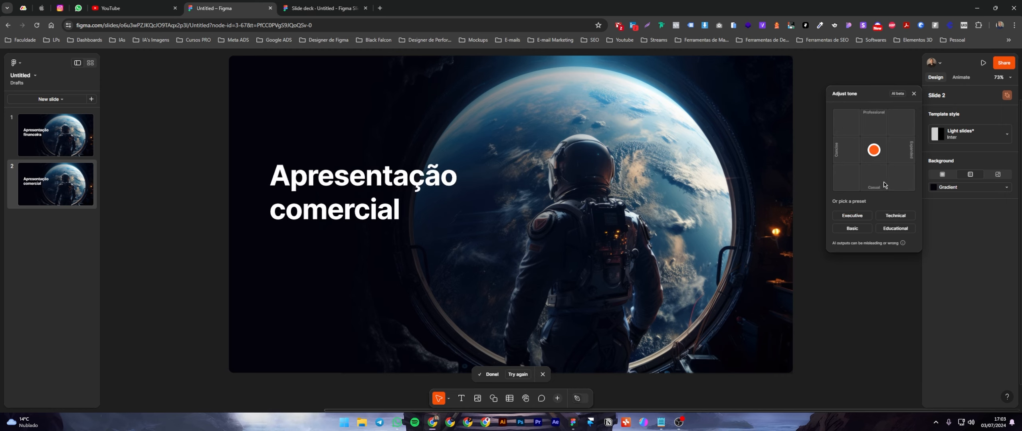
{"action": "left_click", "coordinate": [1007, 96]}
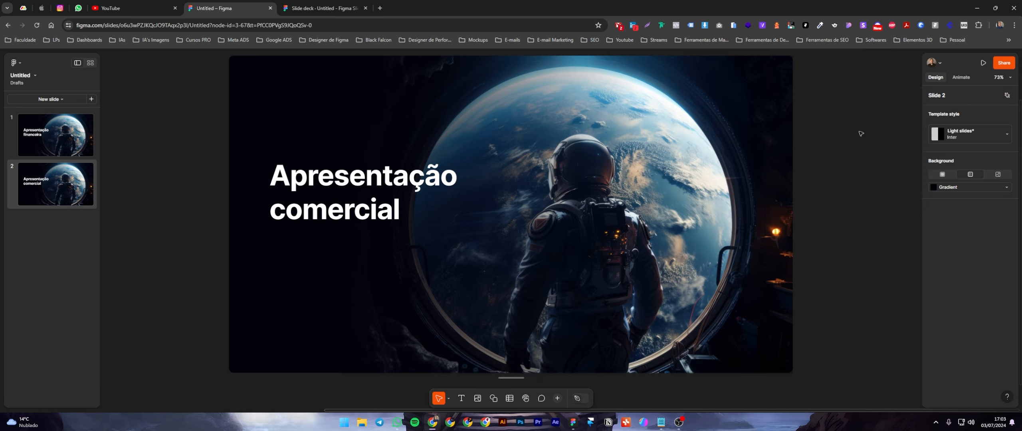
Try a border on slide 2's astronaut image, remove it, and set the image's corner rounding to 100.
{"action": "left_click", "coordinate": [351, 74]}
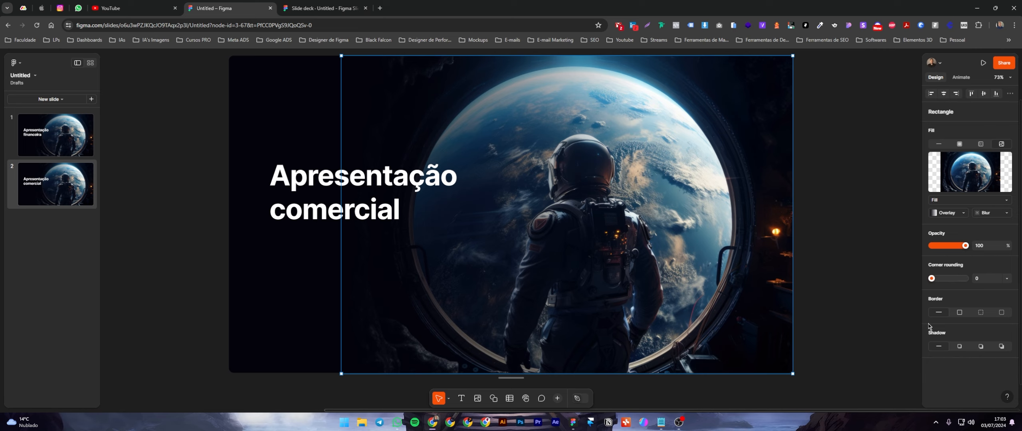
{"action": "left_click", "coordinate": [1001, 312]}
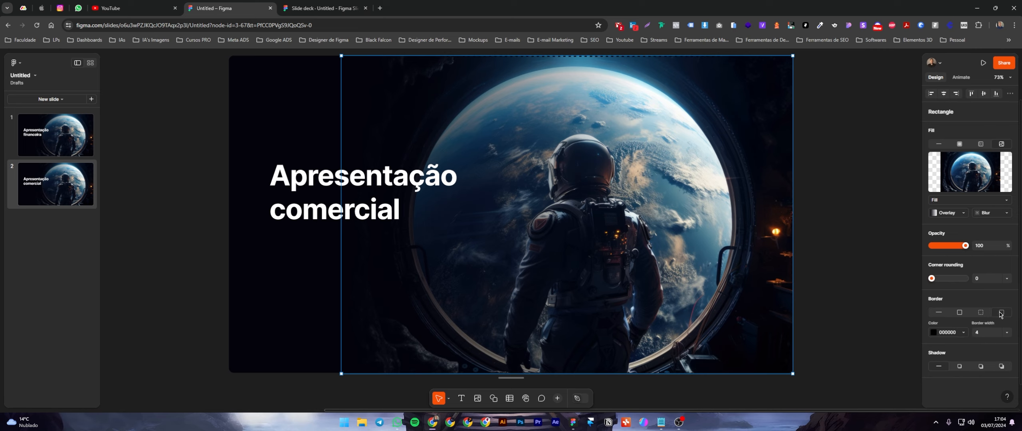
{"action": "left_click", "coordinate": [939, 314]}
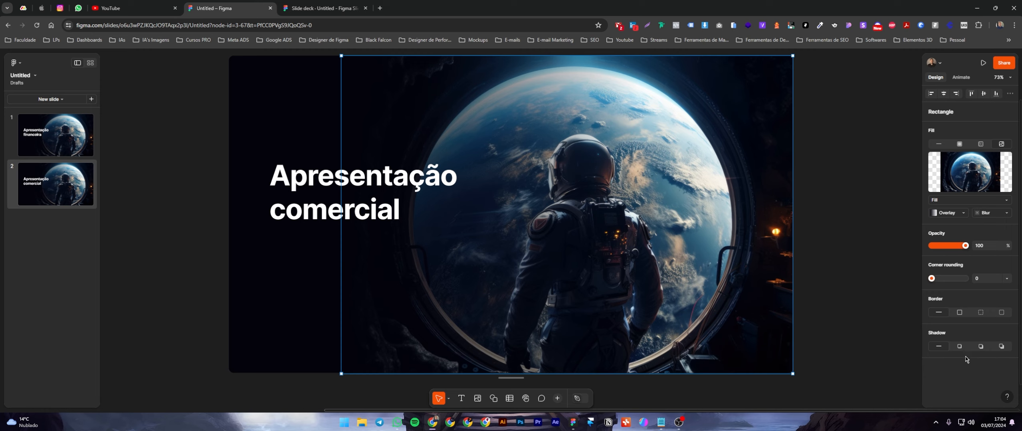
{"action": "left_click_drag", "start_coordinate": [932, 278], "coordinate": [975, 276]}
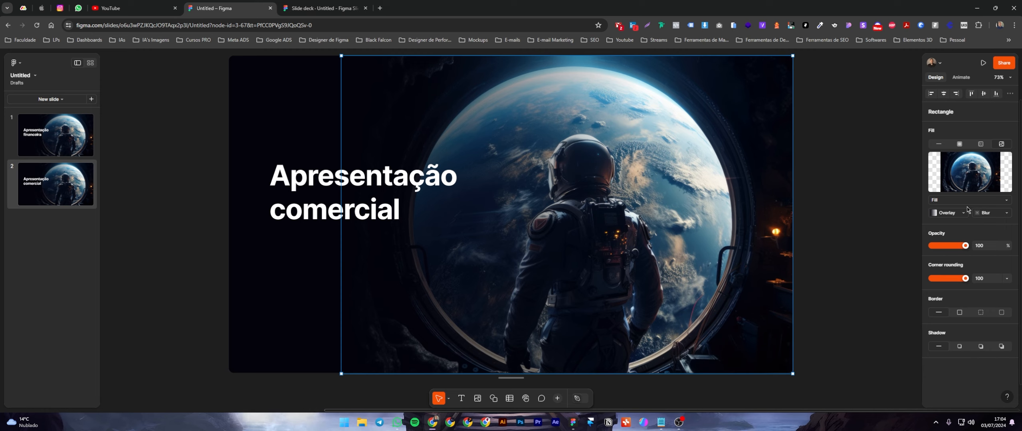
Replace the image fill on slide 1 with the picture photorealistic-earth-planet.jpg.
{"action": "left_click", "coordinate": [961, 77]}
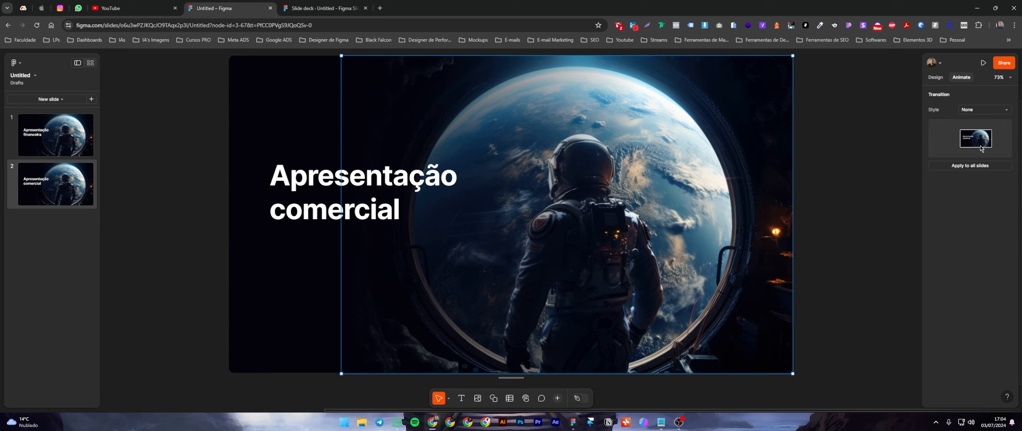
{"action": "left_click", "coordinate": [156, 225]}
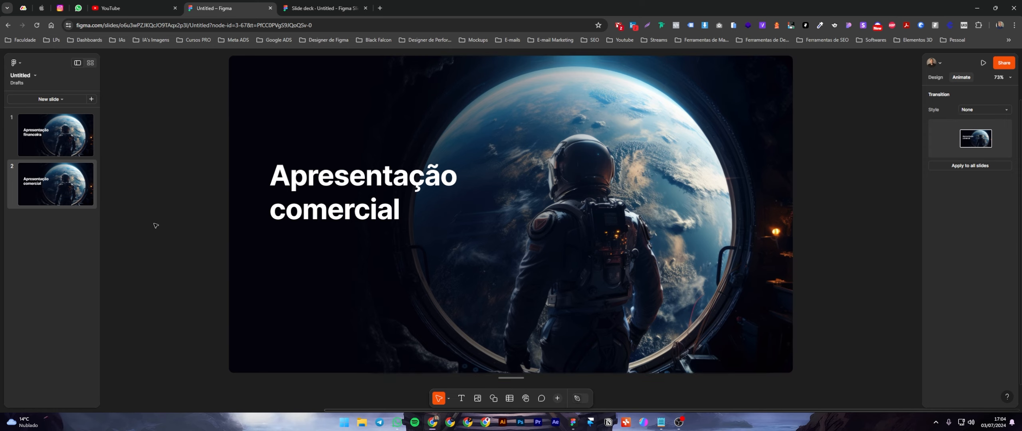
{"action": "left_click", "coordinate": [61, 138]}
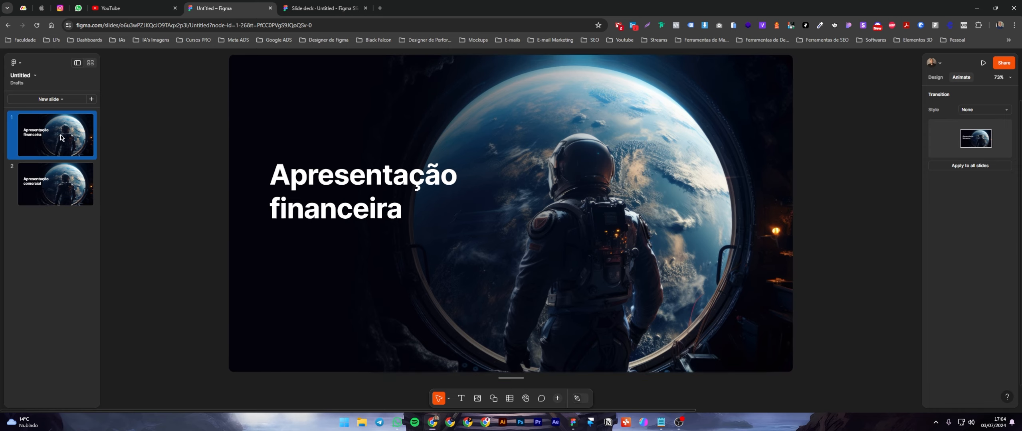
{"action": "left_click", "coordinate": [691, 213]}
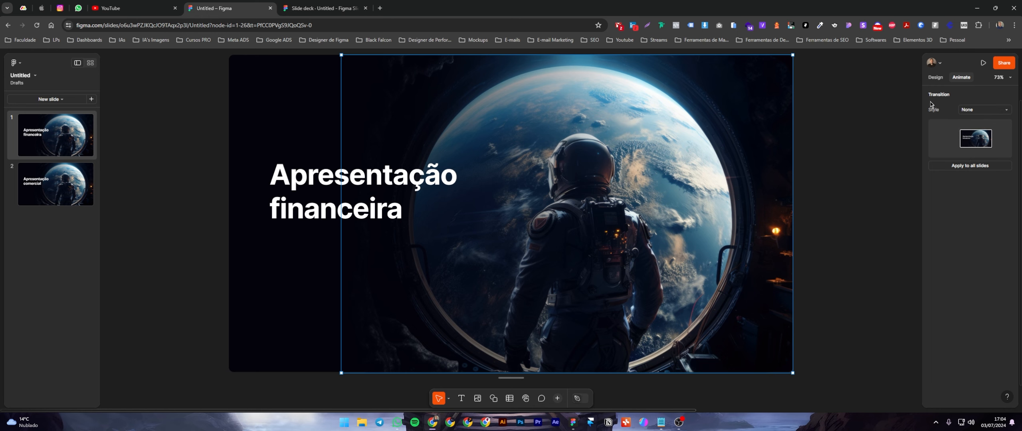
{"action": "left_click", "coordinate": [936, 78]}
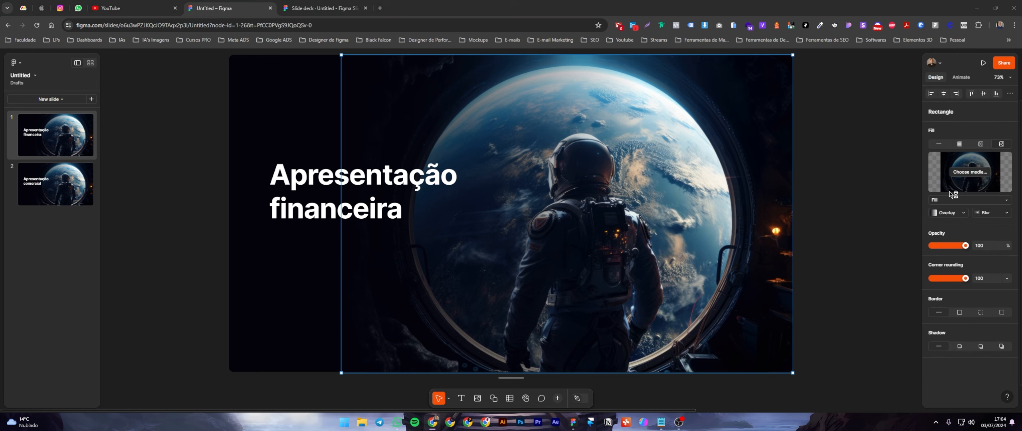
{"action": "left_click", "coordinate": [970, 172]}
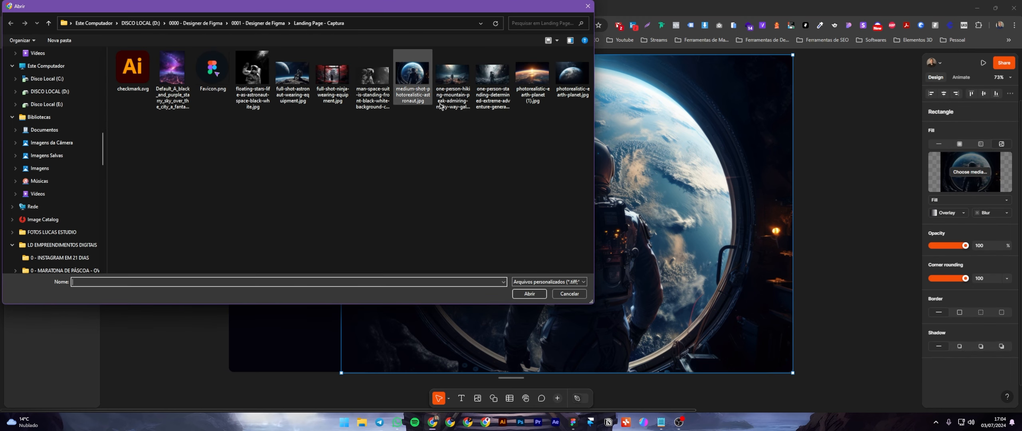
{"action": "left_click", "coordinate": [576, 75]}
{"action": "double_click", "coordinate": [577, 75]}
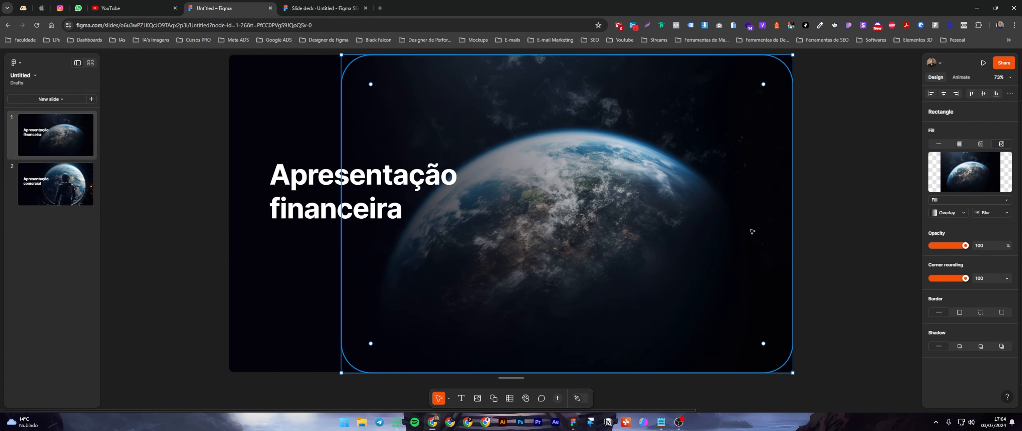
Scale up the title "Apresentação financeira" on slide 1 proportionally and deselect it.
{"action": "left_click", "coordinate": [861, 221]}
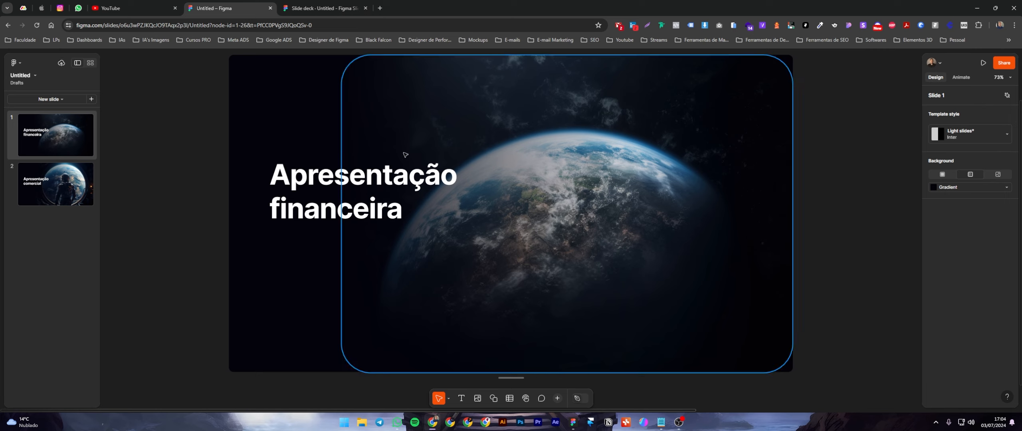
{"action": "left_click", "coordinate": [457, 191]}
{"action": "left_click_drag", "start_coordinate": [459, 190], "coordinate": [566, 171]}
{"action": "key", "text": "k"}
{"action": "key", "text": "v"}
{"action": "left_click", "coordinate": [837, 163]}
Set slide 1's transition style to Smart animate.
{"action": "left_click", "coordinate": [961, 77]}
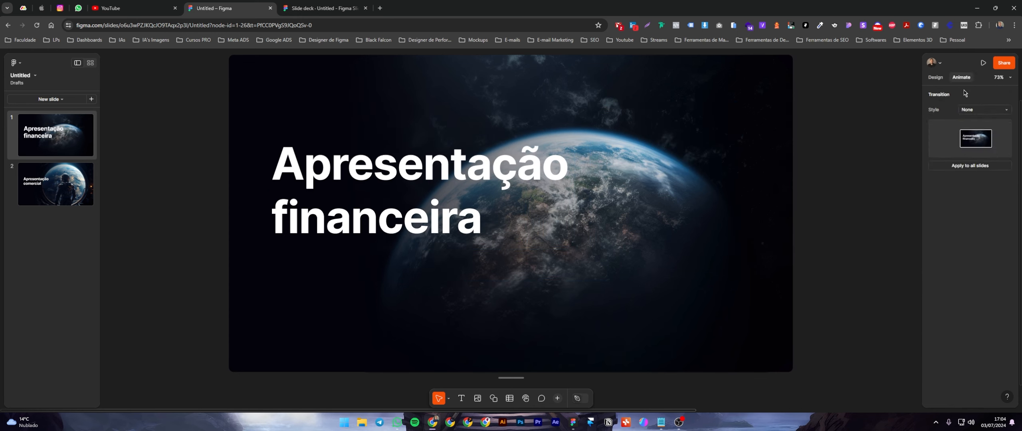
{"action": "left_click", "coordinate": [988, 112]}
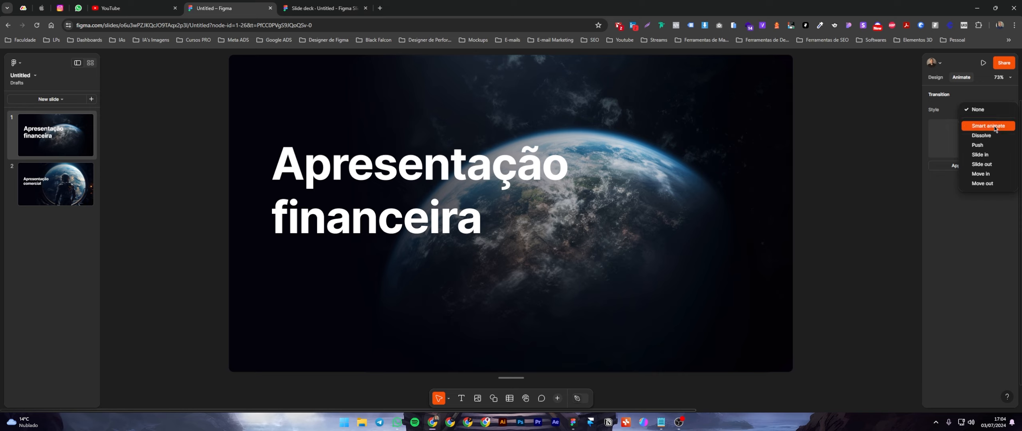
{"action": "left_click", "coordinate": [988, 126]}
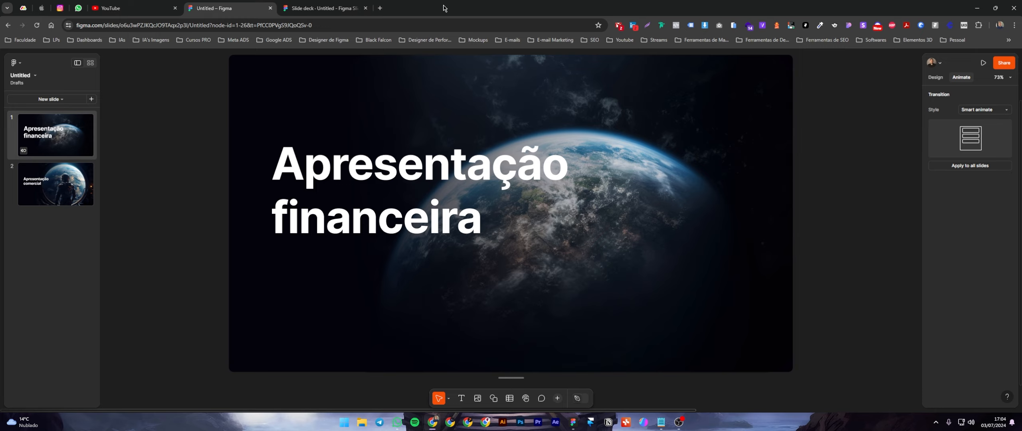
Launch the deck as a presentation and refresh the presentation page.
{"action": "left_click", "coordinate": [983, 62]}
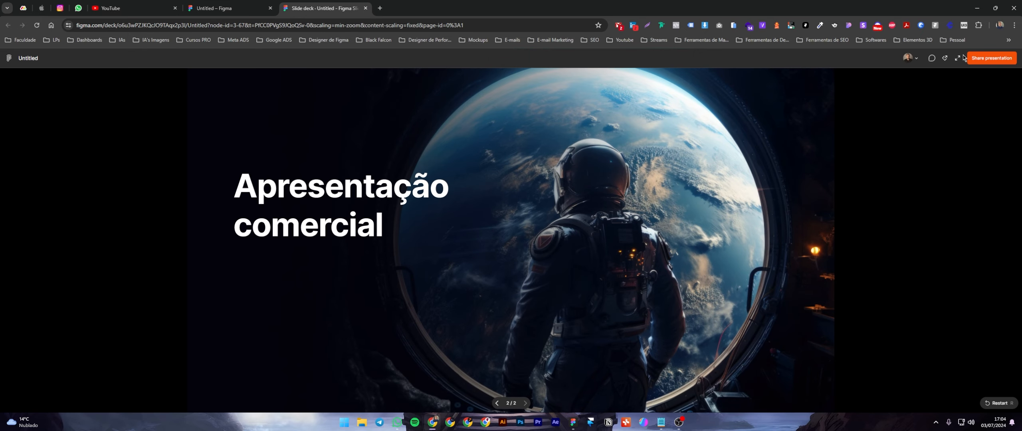
{"action": "left_click", "coordinate": [11, 60]}
{"action": "key", "text": "alt+Left"}
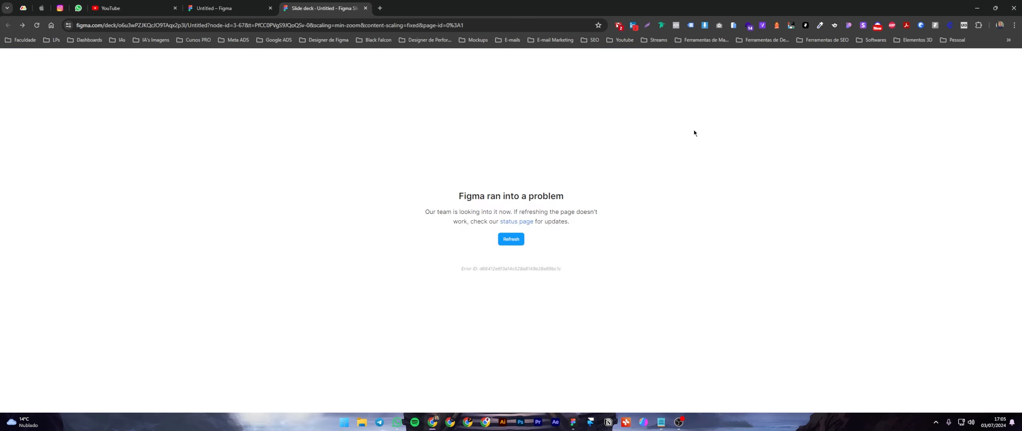
{"action": "left_click", "coordinate": [511, 239]}
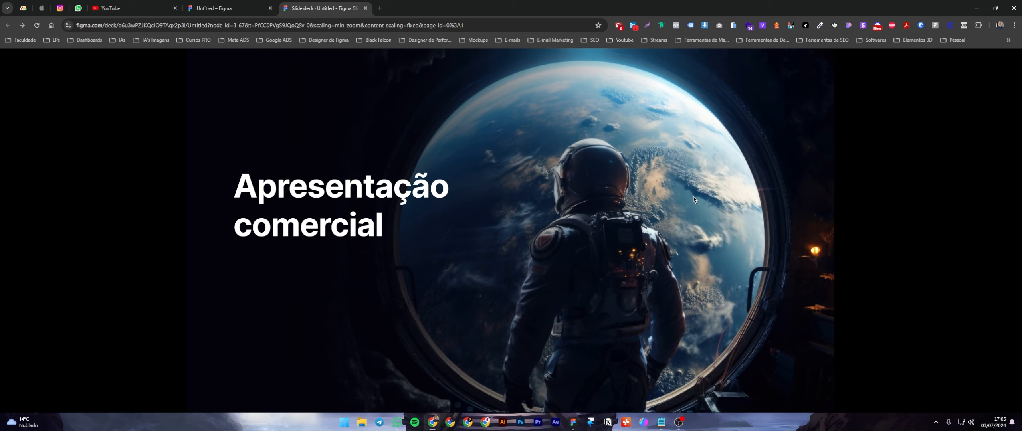
Flip back and forth between the two presented slides to preview the Smart animate transition.
{"action": "key", "text": "Left"}
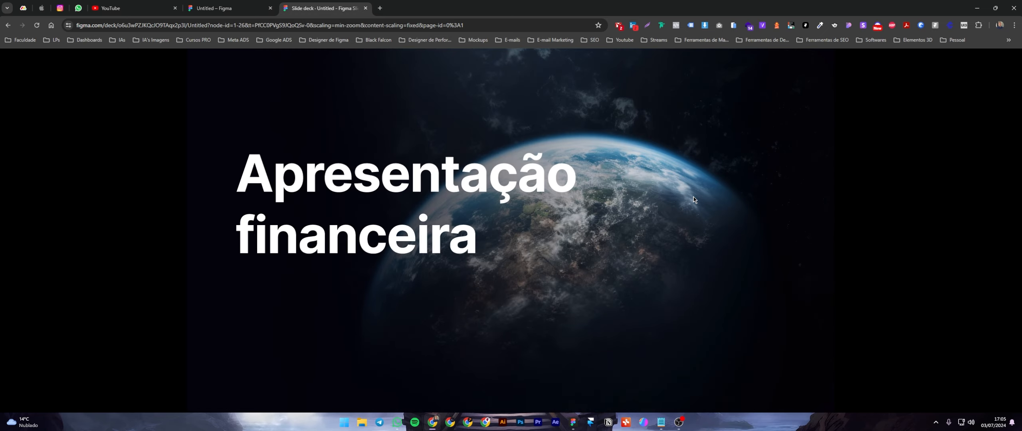
{"action": "key", "text": "Right"}
{"action": "key", "text": "Left"}
{"action": "key", "text": "Right"}
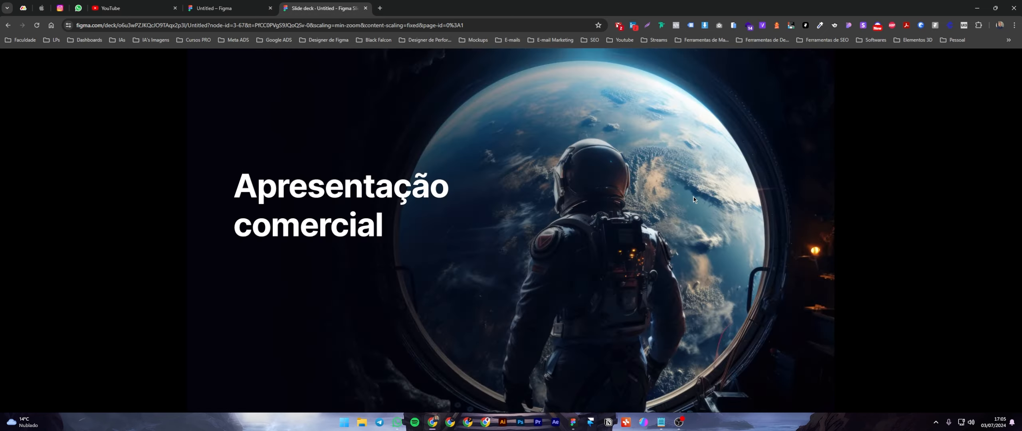
{"action": "key", "text": "Left"}
{"action": "key", "text": "Right"}
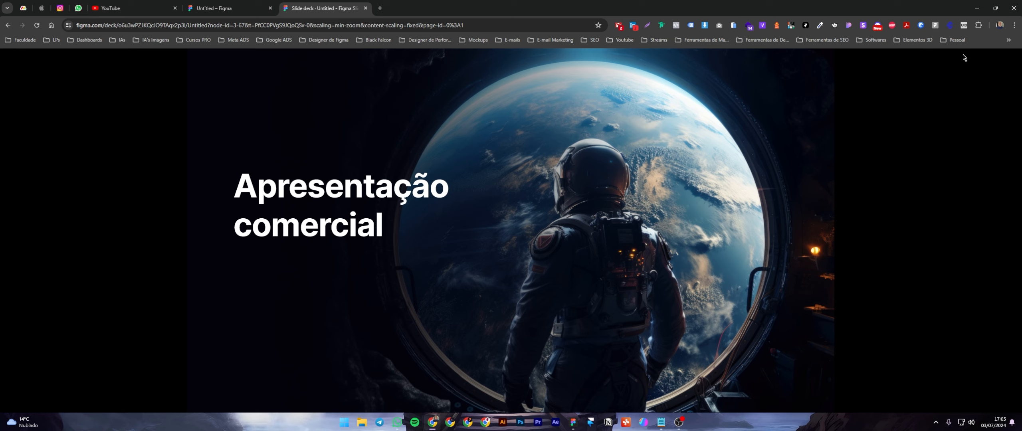
Review the presentation view's spotlight option, full-screen mode and sharing settings, closing each one.
{"action": "left_click", "coordinate": [916, 62]}
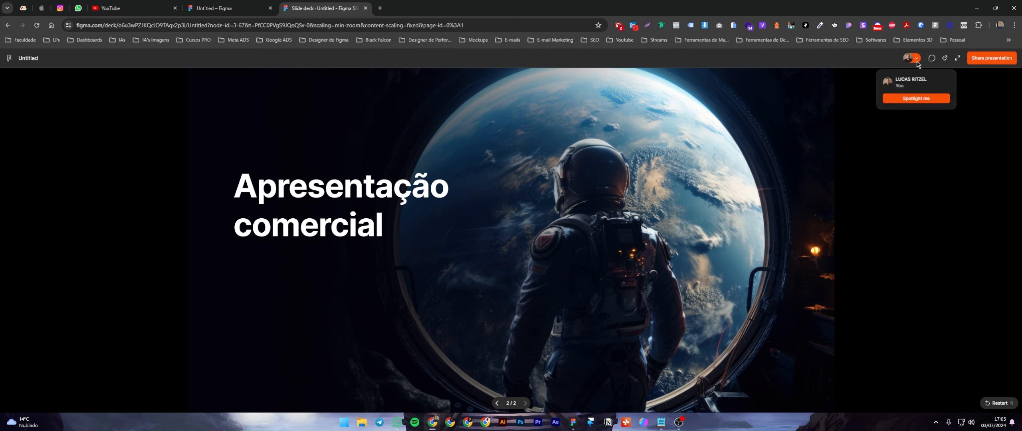
{"action": "left_click", "coordinate": [917, 62]}
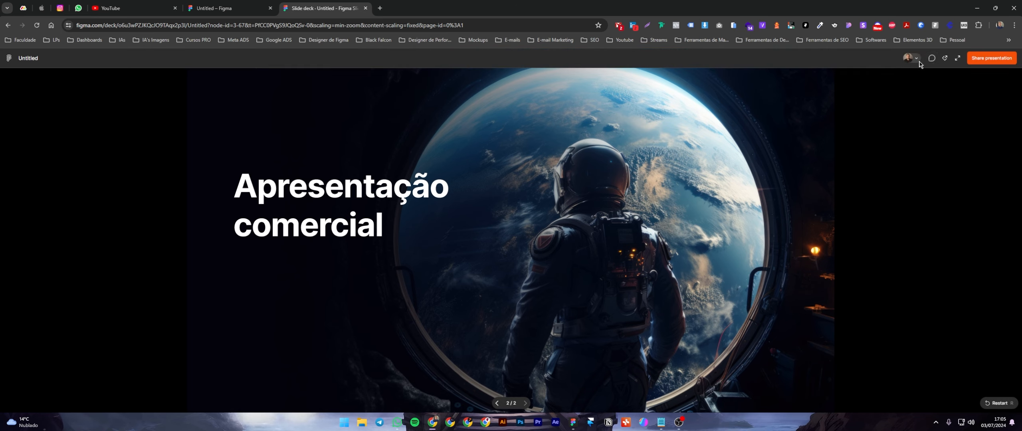
{"action": "left_click", "coordinate": [957, 58]}
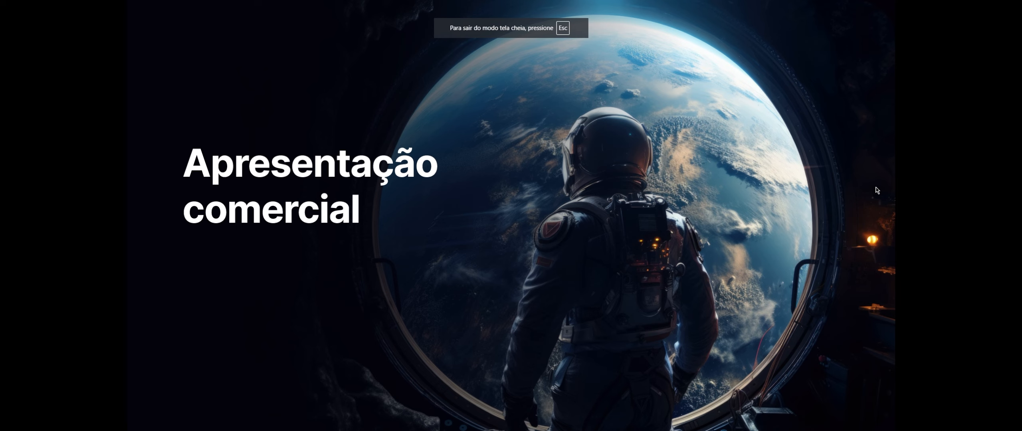
{"action": "key", "text": "Escape"}
{"action": "left_click", "coordinate": [983, 59]}
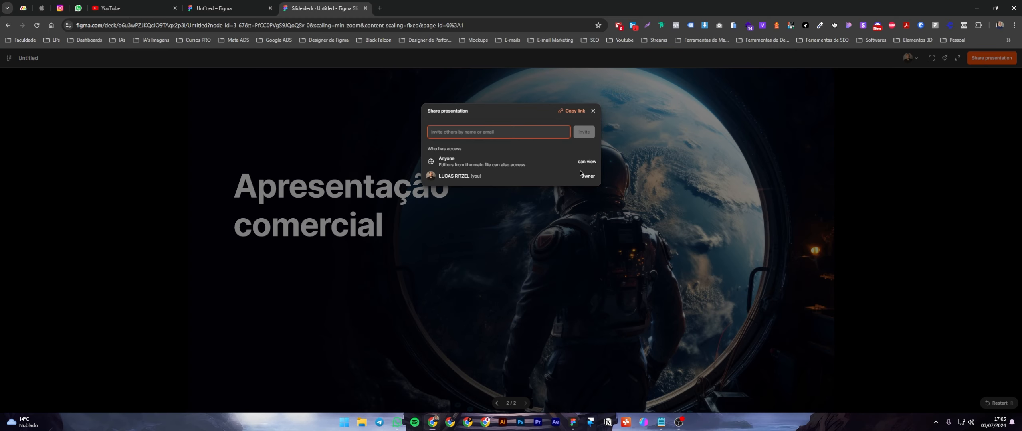
{"action": "key", "text": "Escape"}
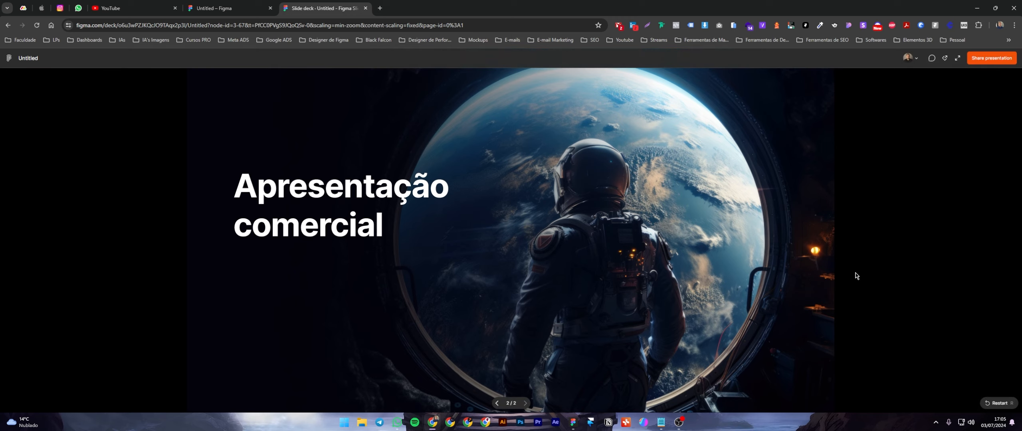
Replay the transition between the financial and commercial slides several times, finishing on the commercial slide.
{"action": "key", "text": "Left"}
{"action": "key", "text": "Right"}
{"action": "key", "text": "Left"}
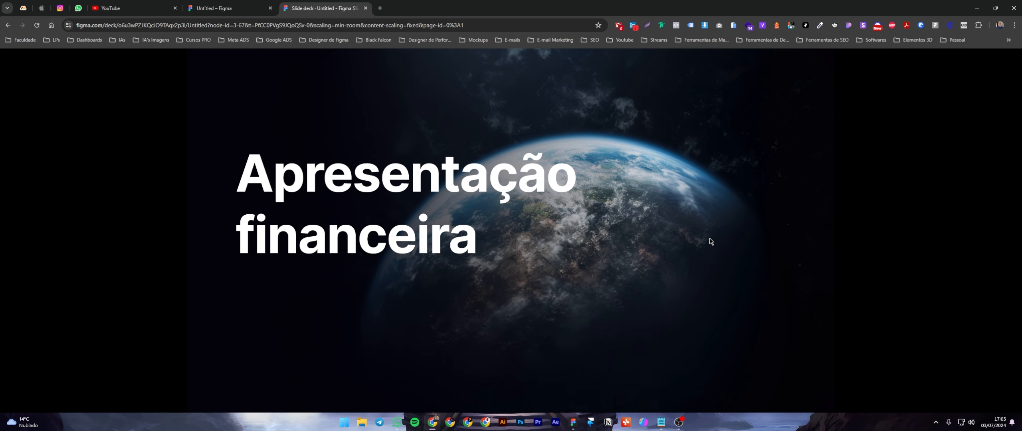
{"action": "key", "text": "Right"}
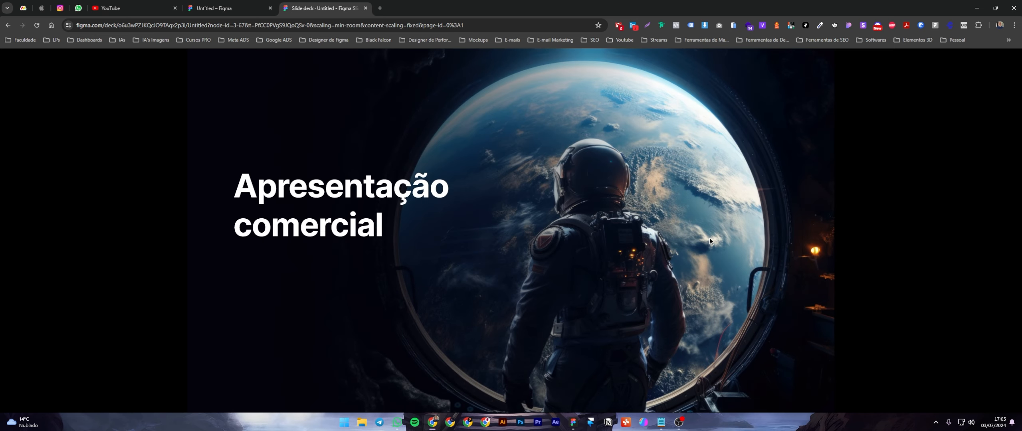
{"action": "key", "text": "Left"}
{"action": "key", "text": "Right"}
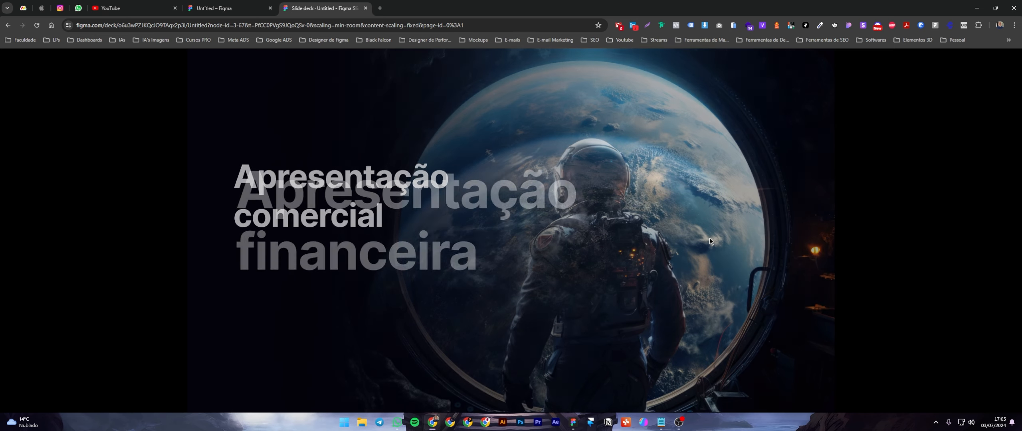
{"action": "key", "text": "Left"}
{"action": "key", "text": "Right"}
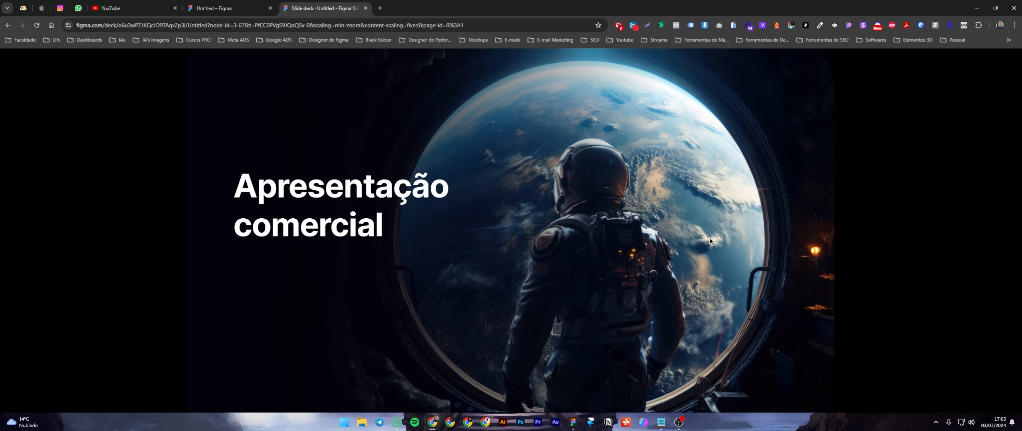